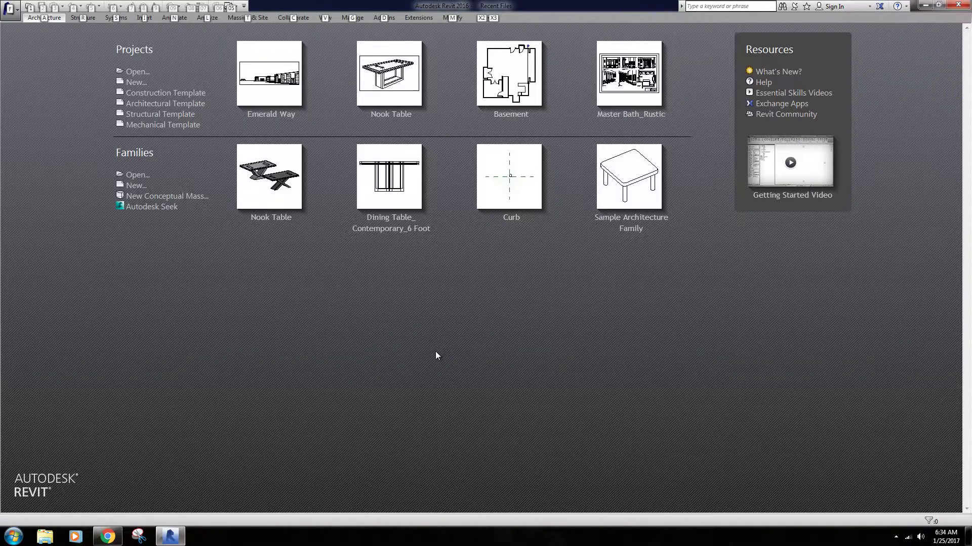
Search the Start Menu for the C:/ProgramData/Autodesk folder path.
{"action": "key", "text": "Escape"}
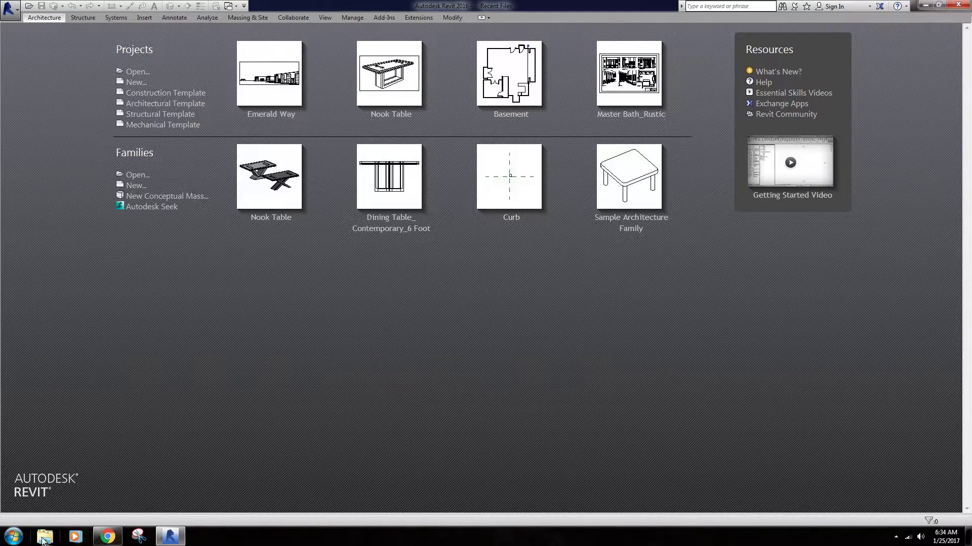
{"action": "left_click", "coordinate": [13, 539]}
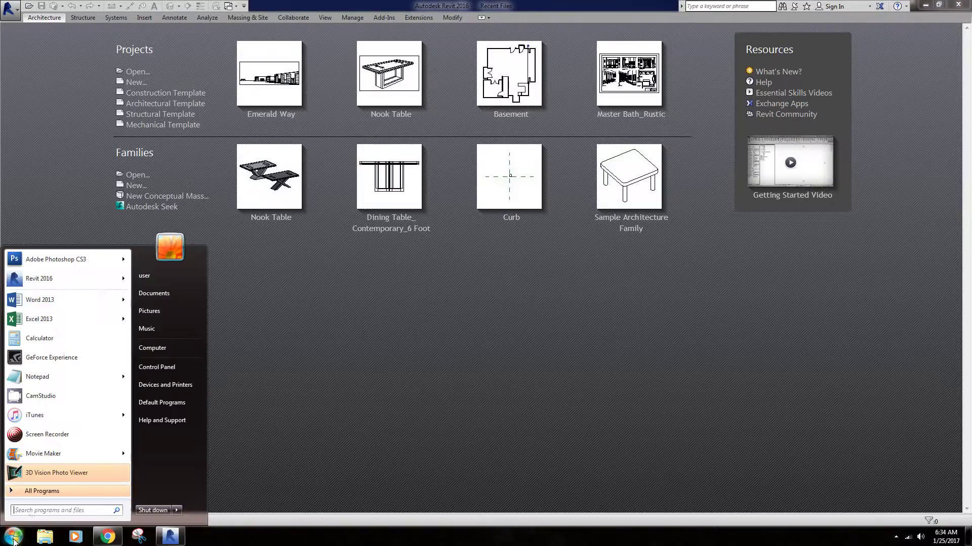
{"action": "left_click", "coordinate": [36, 510]}
{"action": "type", "text": "C:"}
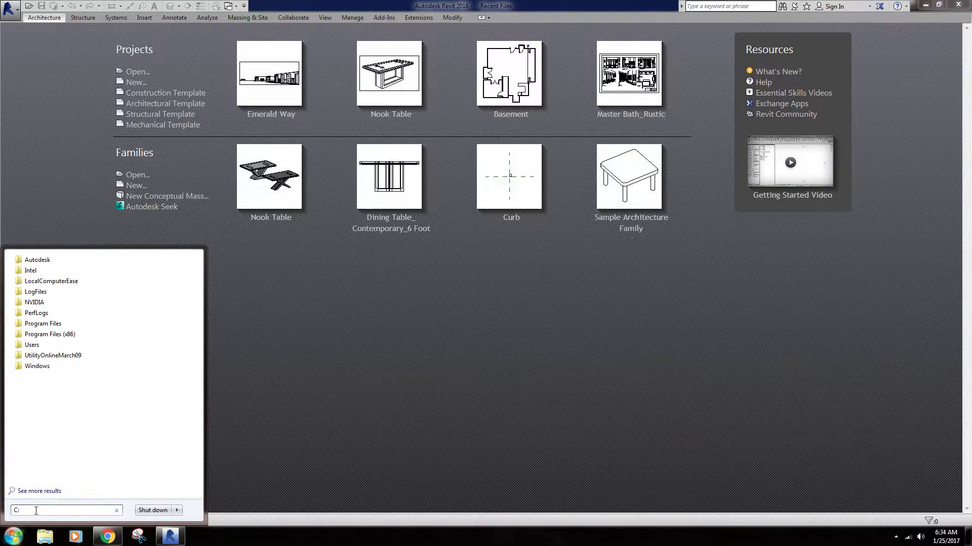
{"action": "type", "text": "/Prog"}
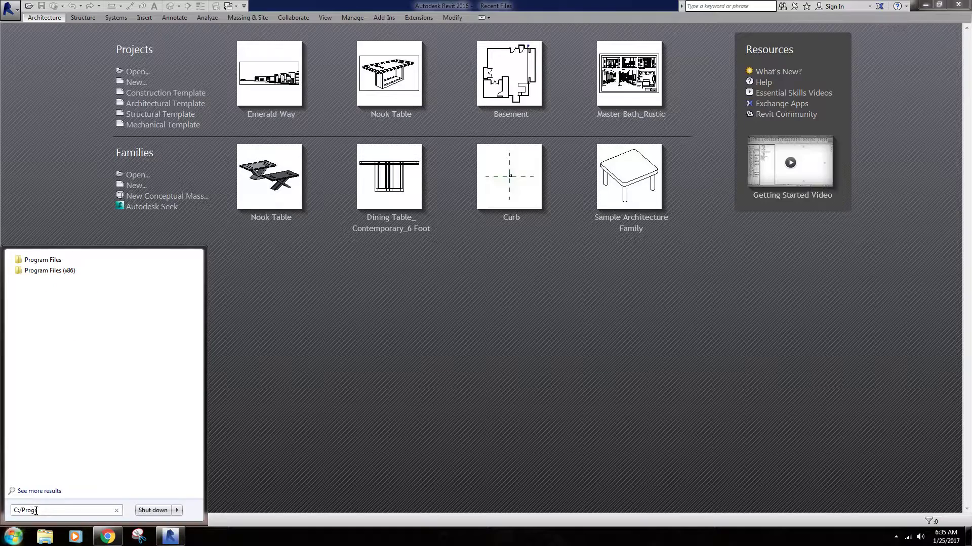
{"action": "type", "text": "ramData"}
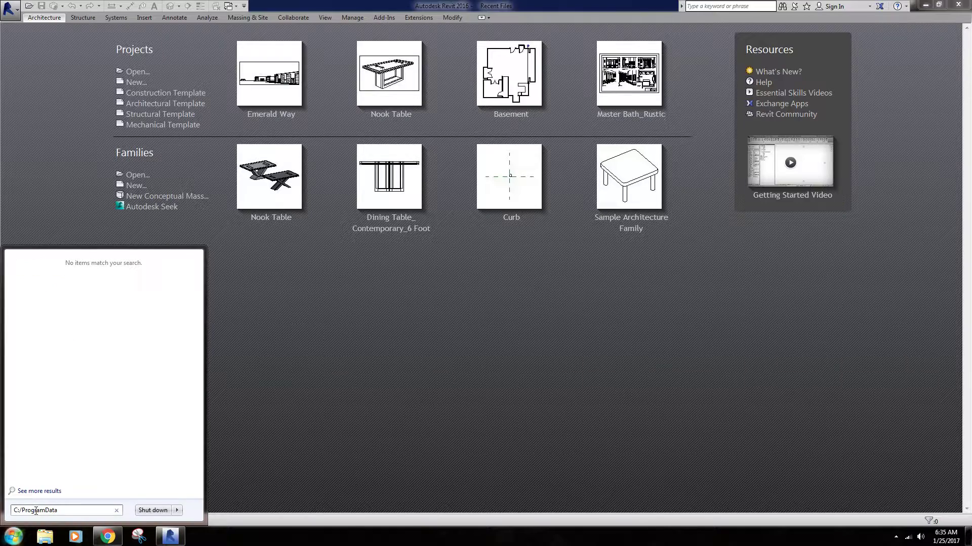
{"action": "type", "text": "/"}
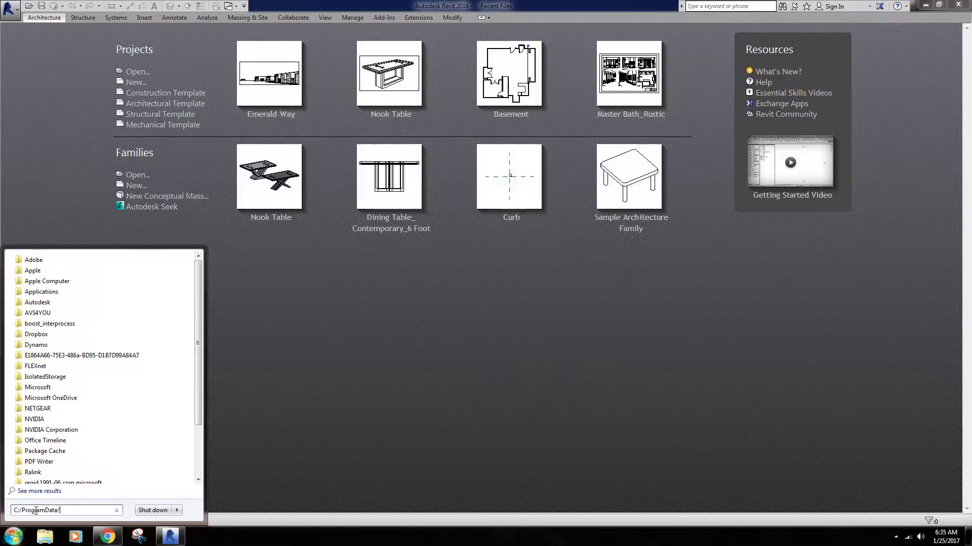
{"action": "type", "text": "Autodesk"}
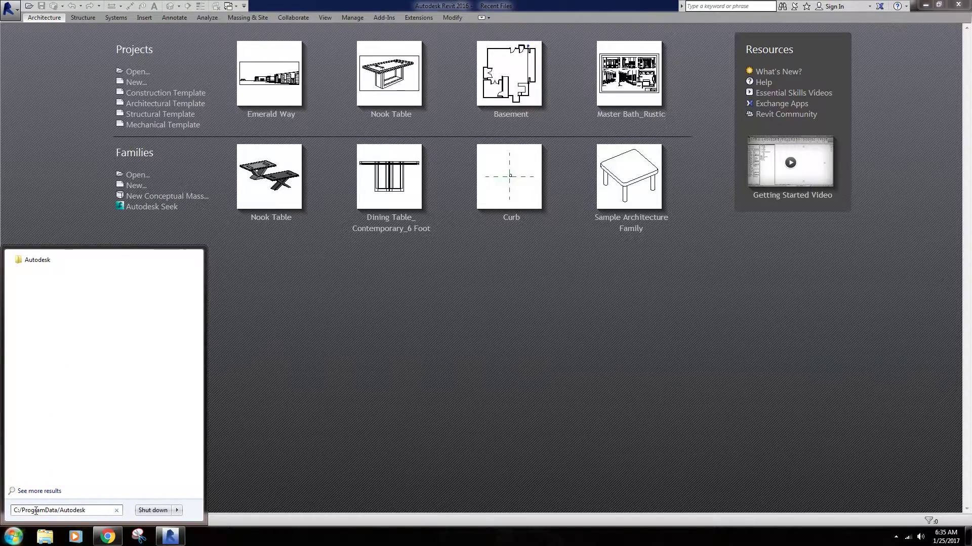
Open the Autodesk folder and go into RVT 2016 > Templates > US Imperial.
{"action": "key", "text": "Return"}
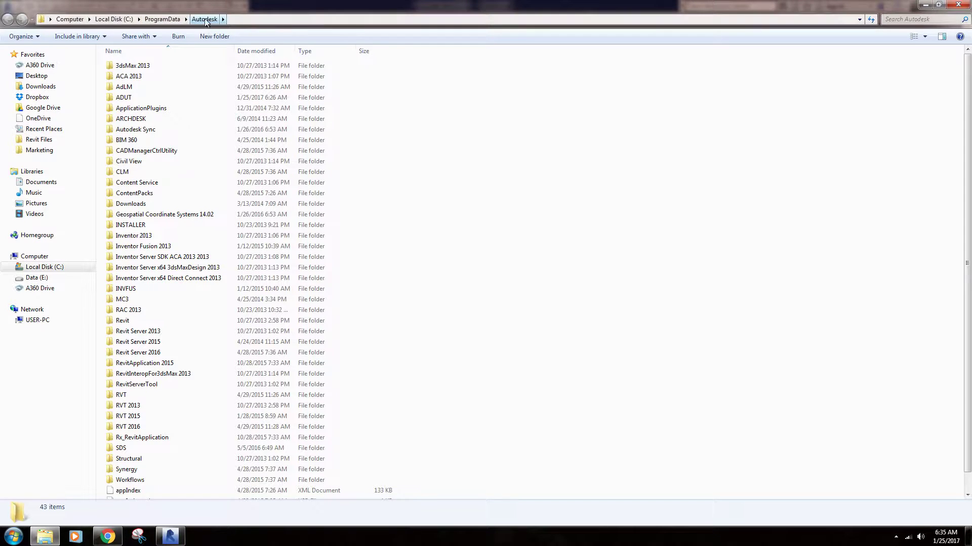
{"action": "double_click", "coordinate": [143, 427]}
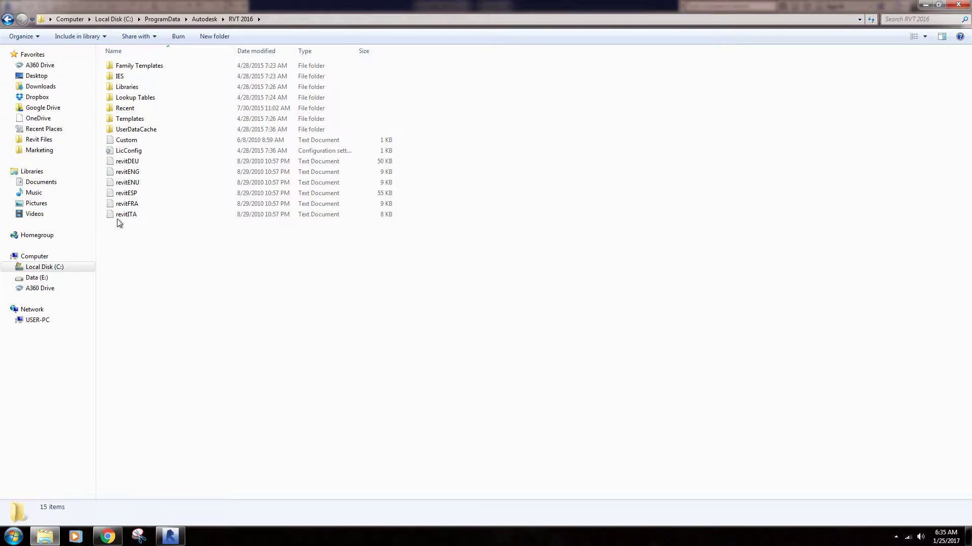
{"action": "double_click", "coordinate": [140, 121]}
{"action": "double_click", "coordinate": [131, 77]}
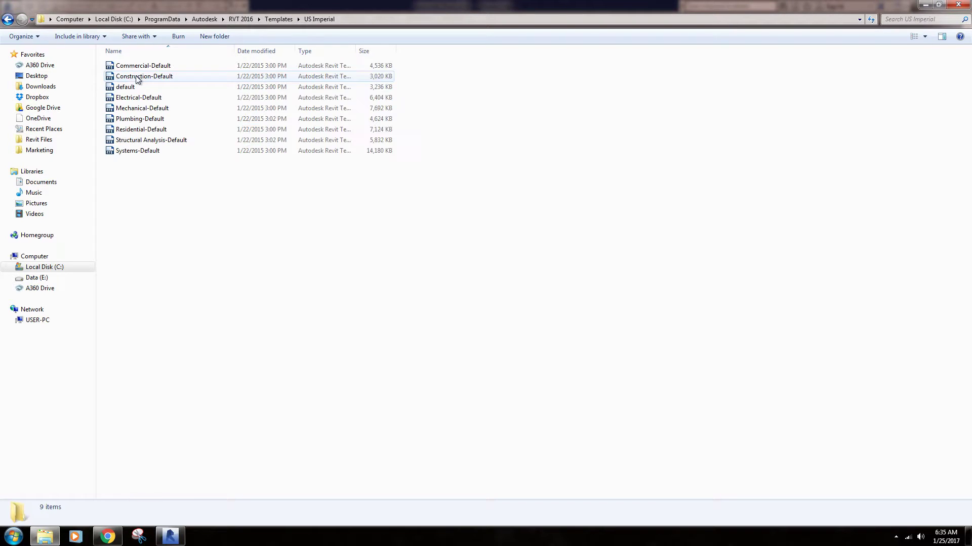
Open the default.rte template in Revit.
{"action": "left_click", "coordinate": [127, 90]}
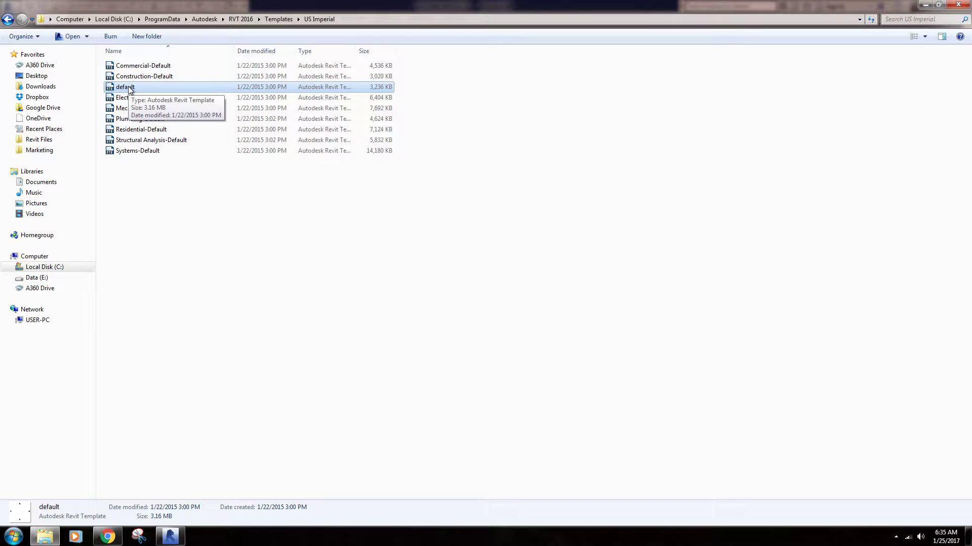
{"action": "right_click", "coordinate": [130, 89]}
{"action": "left_click", "coordinate": [147, 95]}
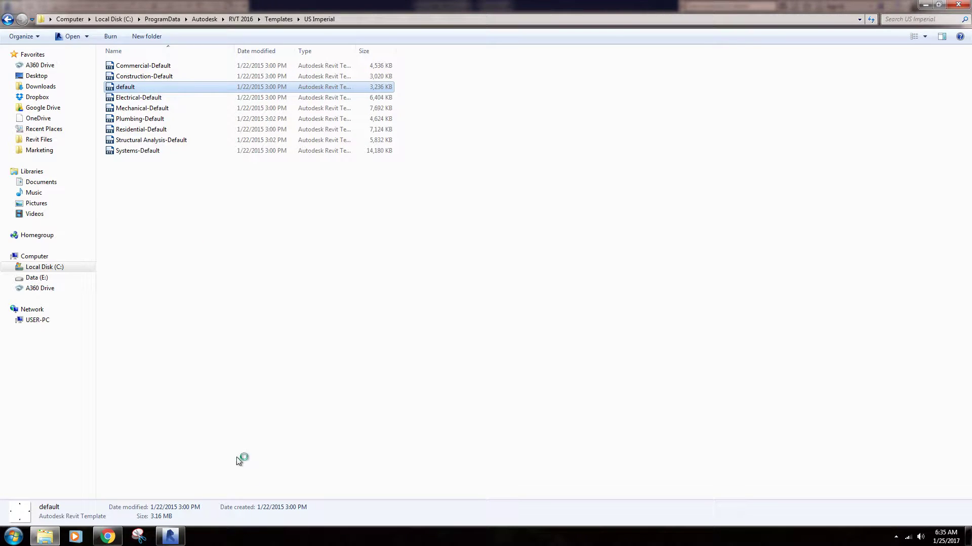
{"action": "mouse_move", "coordinate": [174, 540]}
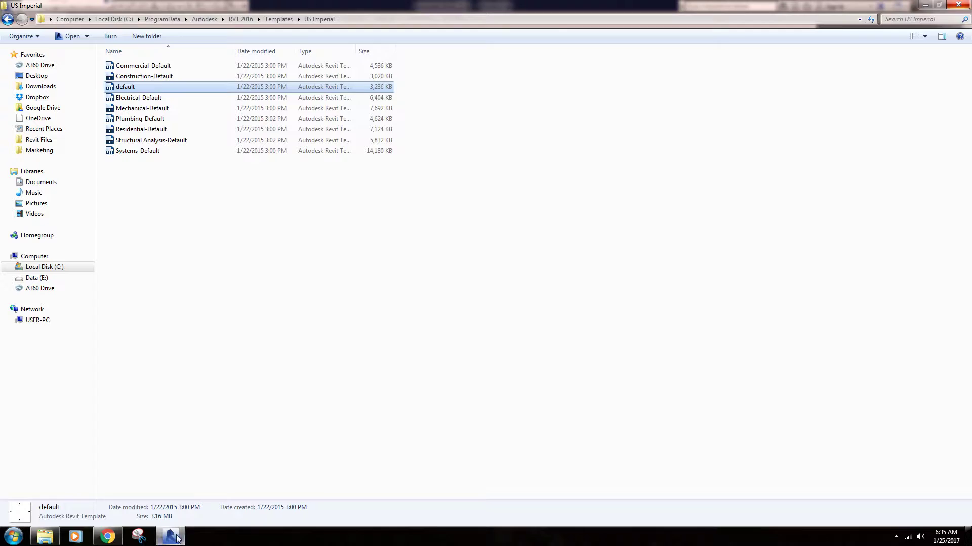
Switch back to Revit, then start and cancel a detail line (DL) at the west elevation marker.
{"action": "left_click", "coordinate": [170, 493]}
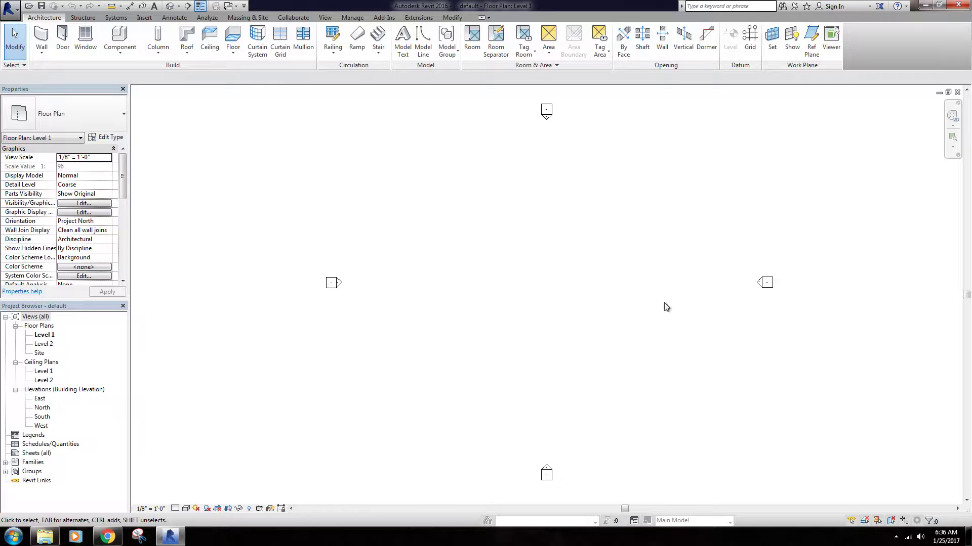
{"action": "key", "text": "d"}
{"action": "key", "text": "l"}
{"action": "left_click", "coordinate": [343, 282]}
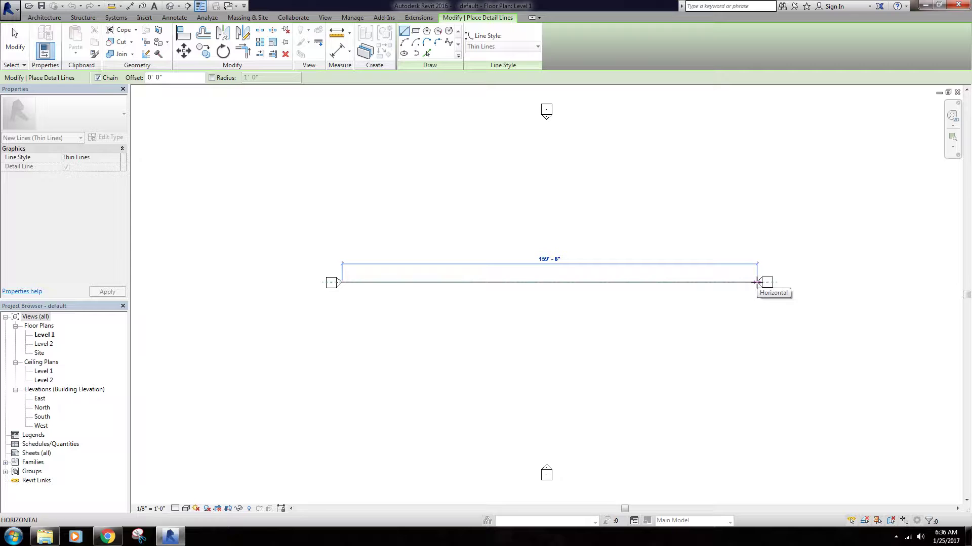
{"action": "key", "text": "Escape"}
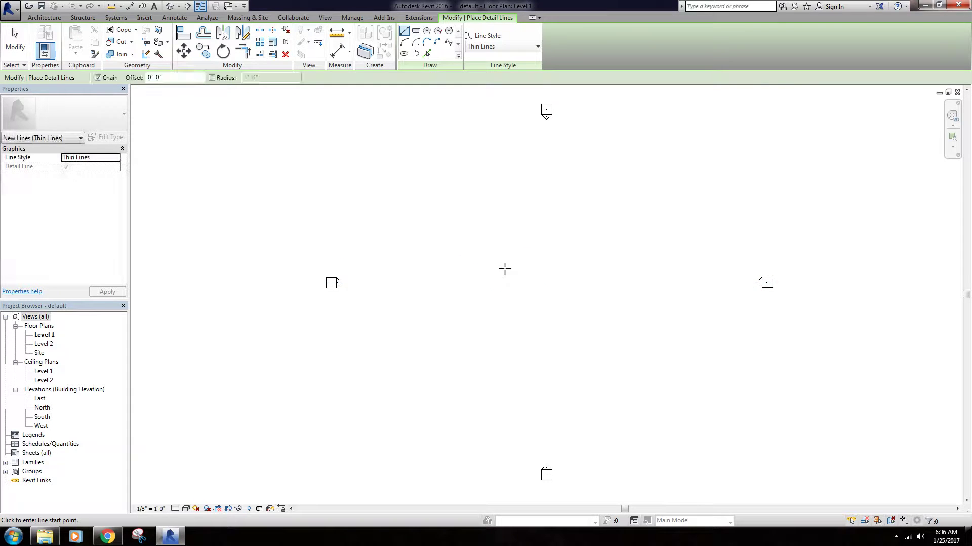
{"action": "scroll", "coordinate": [526, 252], "scroll_direction": "down", "scroll_amount": 2}
{"action": "key", "text": "Escape"}
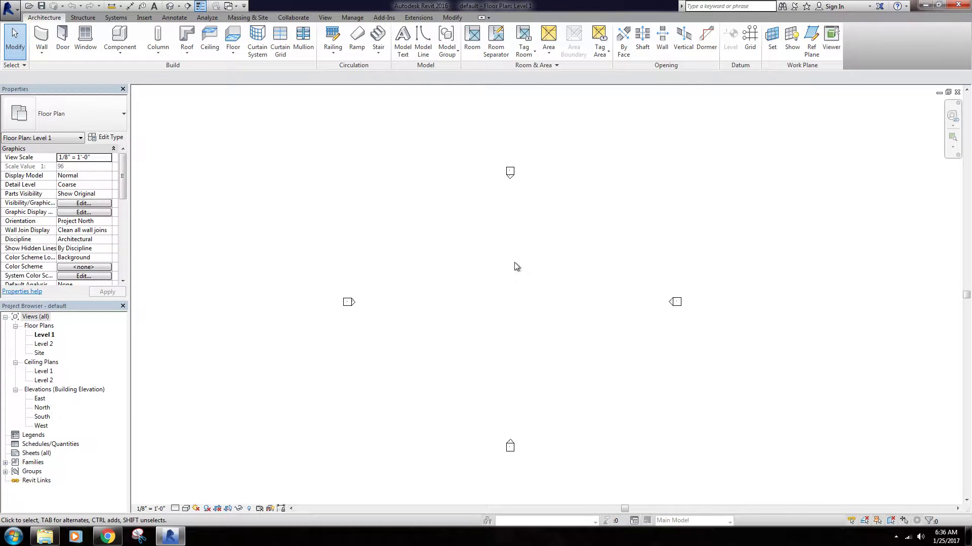
{"action": "scroll", "coordinate": [516, 267], "scroll_direction": "up", "scroll_amount": 1}
Start and cancel another detail line at the north marker, then recentre the plan on the markers.
{"action": "key", "text": "d"}
{"action": "key", "text": "l"}
{"action": "left_click", "coordinate": [509, 165]}
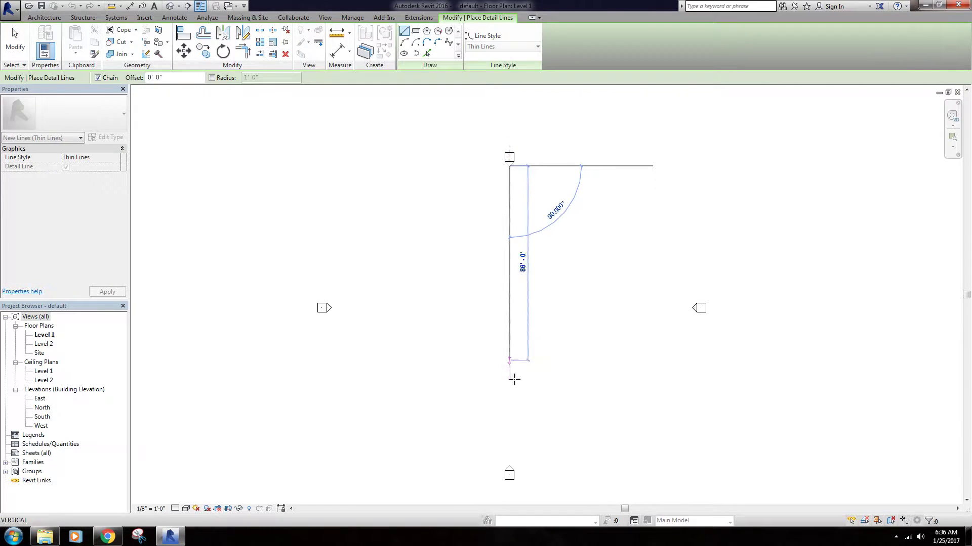
{"action": "key", "text": "Escape"}
{"action": "key", "text": "Escape"}
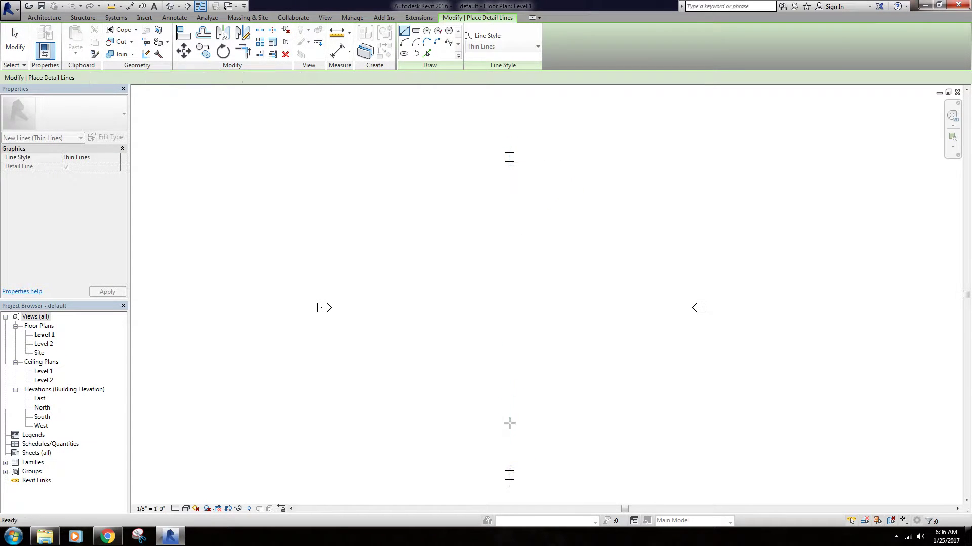
{"action": "scroll", "coordinate": [522, 291], "scroll_direction": "down", "scroll_amount": 2}
{"action": "scroll", "coordinate": [511, 319], "scroll_direction": "up", "scroll_amount": 2}
{"action": "middle_click_drag", "start_coordinate": [510, 321], "coordinate": [536, 295]}
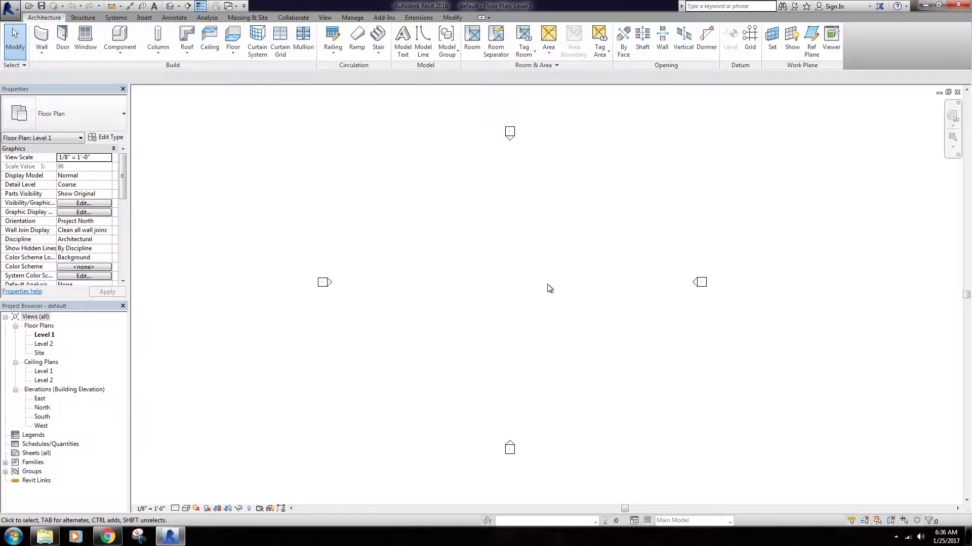
{"action": "scroll", "coordinate": [541, 281], "scroll_direction": "down", "scroll_amount": 2}
{"action": "middle_click_drag", "start_coordinate": [523, 273], "coordinate": [514, 299]}
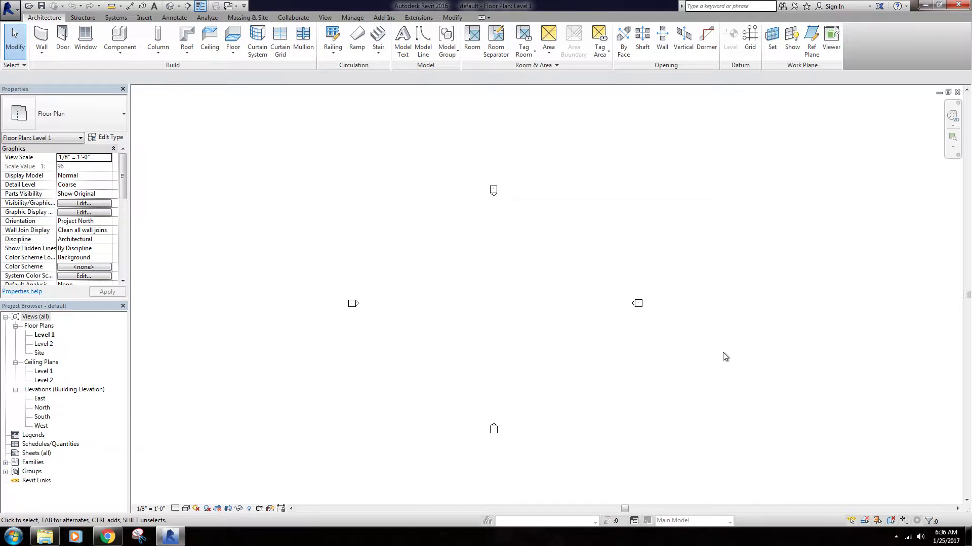
{"action": "left_click", "coordinate": [636, 304]}
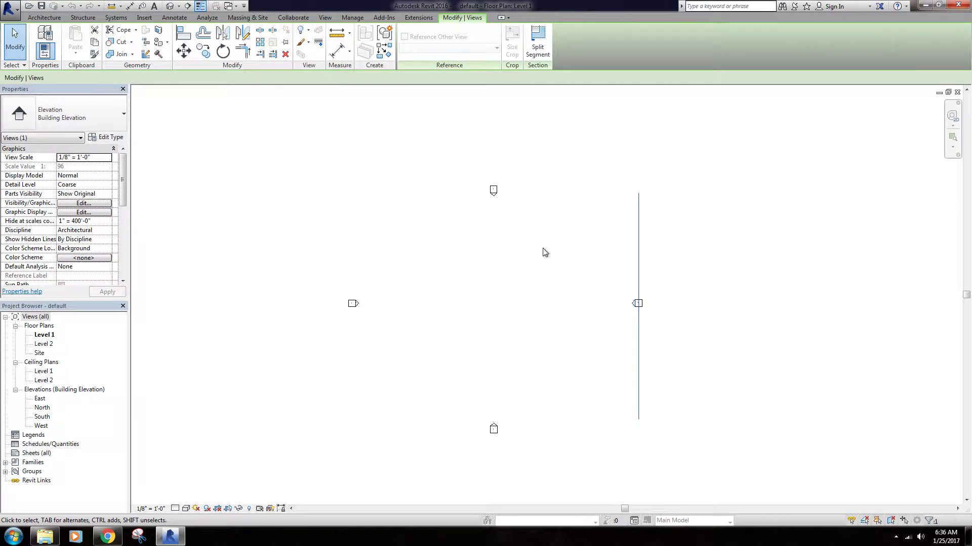
{"action": "left_click", "coordinate": [589, 296]}
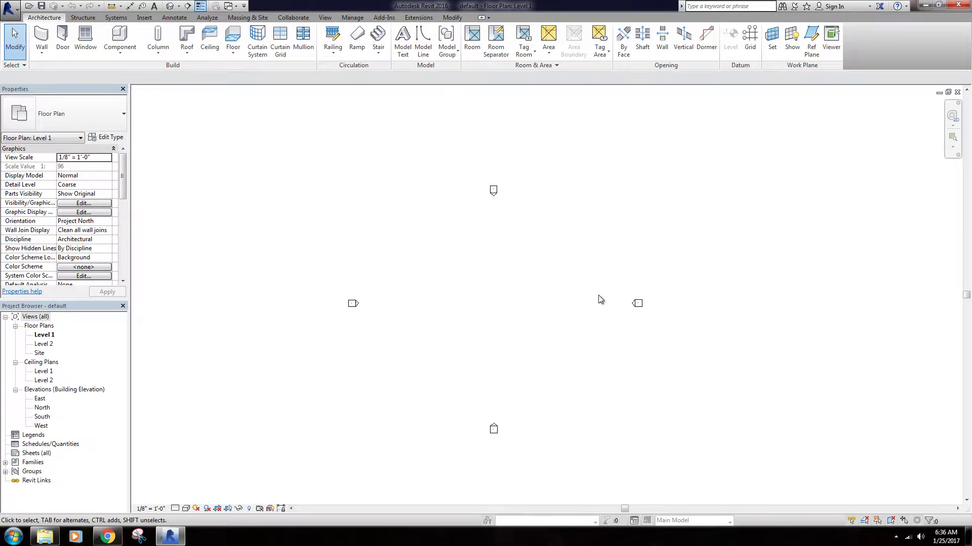
{"action": "left_click", "coordinate": [633, 304]}
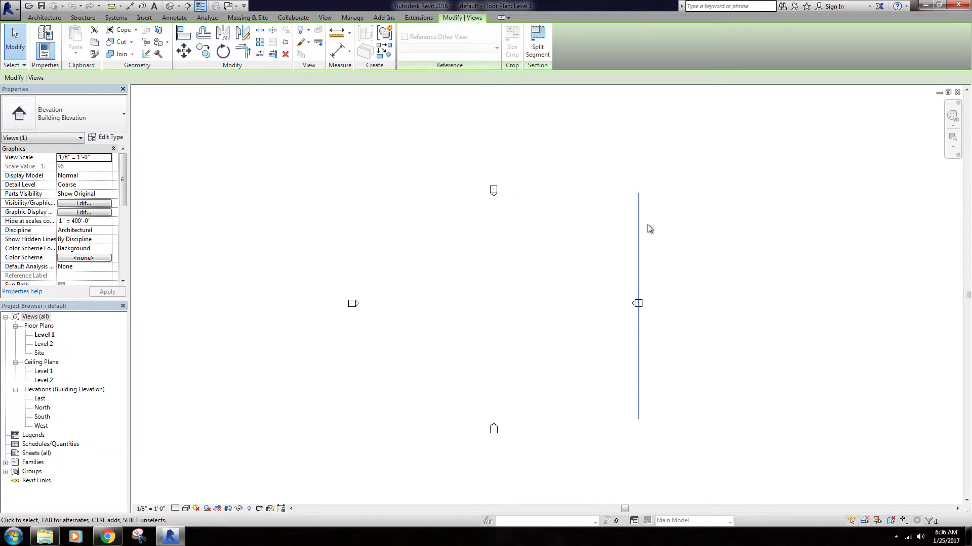
{"action": "left_click", "coordinate": [627, 324]}
{"action": "left_click", "coordinate": [634, 305]}
{"action": "left_click", "coordinate": [354, 304]}
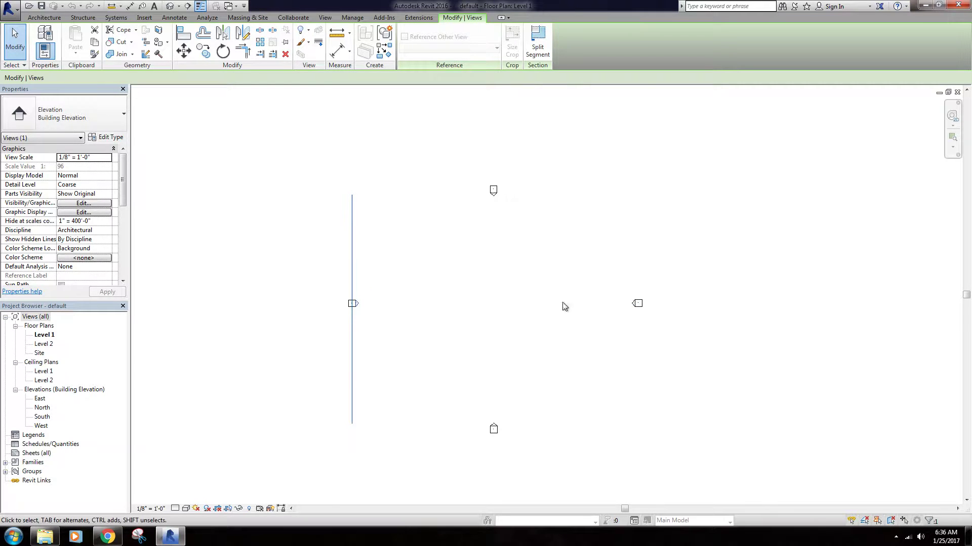
{"action": "left_click", "coordinate": [493, 190]}
{"action": "left_click", "coordinate": [494, 428]}
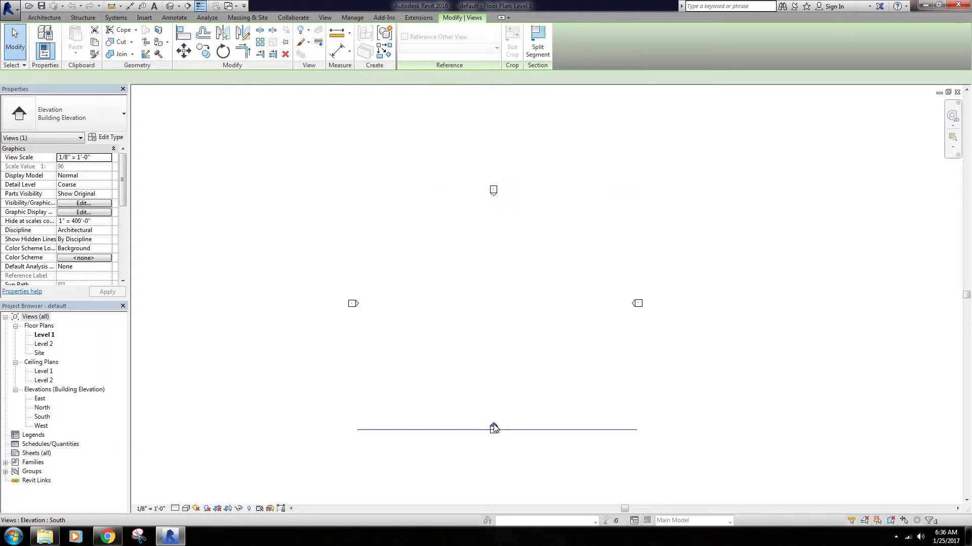
{"action": "left_click", "coordinate": [544, 339]}
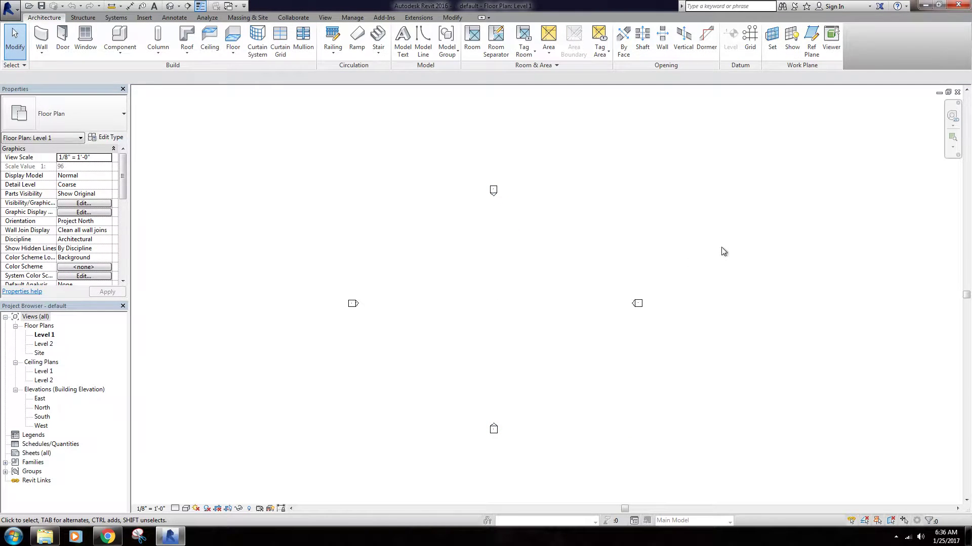
{"action": "left_click", "coordinate": [638, 304]}
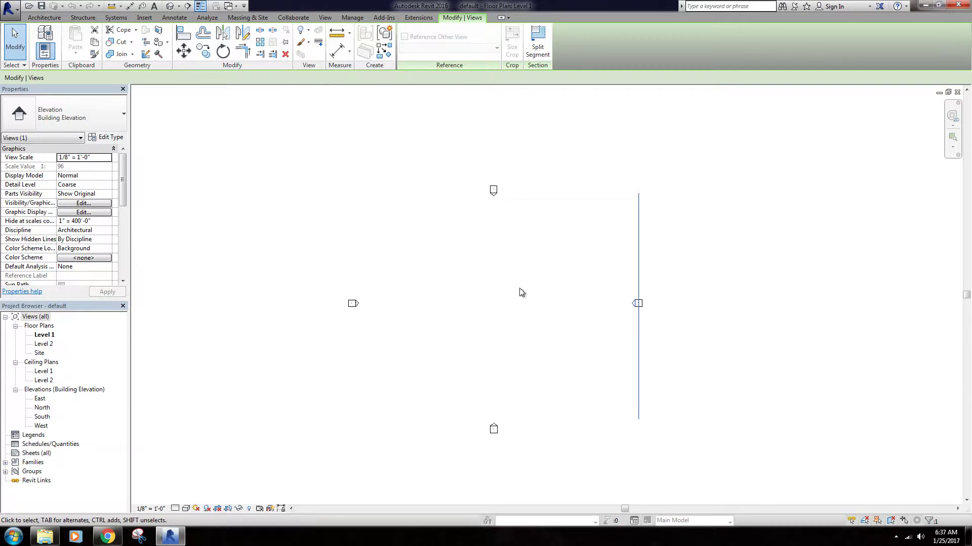
Move the East elevation marker farther to the right.
{"action": "left_click", "coordinate": [519, 326]}
{"action": "middle_click_drag", "start_coordinate": [493, 283], "coordinate": [511, 276]}
{"action": "mouse_move", "coordinate": [611, 253]}
{"action": "left_mouse_down"}
{"action": "mouse_move", "coordinate": [631, 313]}
{"action": "mouse_move", "coordinate": [711, 372]}
{"action": "left_mouse_up"}
{"action": "scroll", "coordinate": [629, 343], "scroll_direction": "down", "scroll_amount": 6}
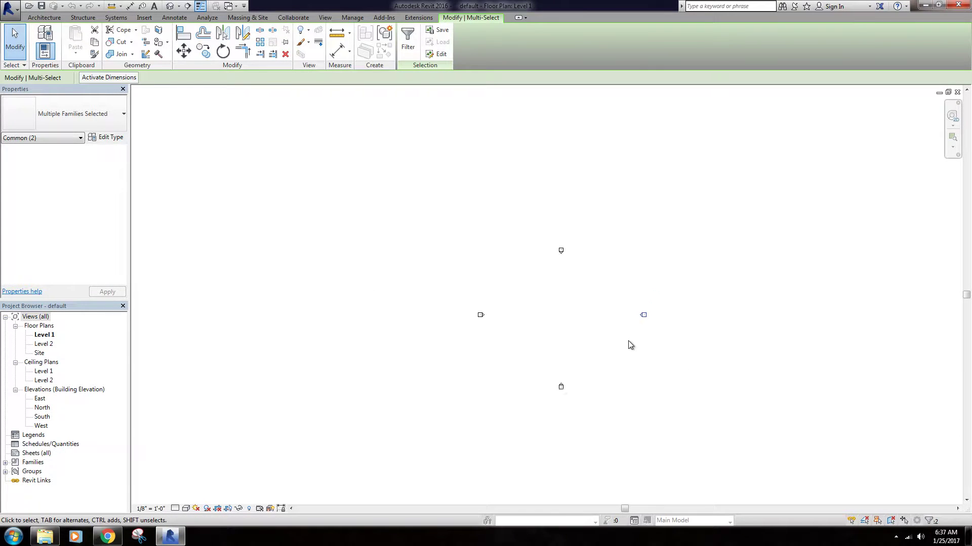
{"action": "middle_click_drag", "start_coordinate": [594, 325], "coordinate": [557, 282]}
{"action": "left_click_drag", "start_coordinate": [561, 278], "coordinate": [933, 280]}
{"action": "left_click", "coordinate": [584, 280]}
Move the North marker up and the west and right markers farther outward.
{"action": "mouse_move", "coordinate": [489, 221]}
{"action": "left_mouse_down"}
{"action": "mouse_move", "coordinate": [522, 238]}
{"action": "mouse_move", "coordinate": [548, 270]}
{"action": "left_mouse_up"}
{"action": "scroll", "coordinate": [520, 248], "scroll_direction": "down", "scroll_amount": 3}
{"action": "left_click_drag", "start_coordinate": [515, 168], "coordinate": [514, 95]}
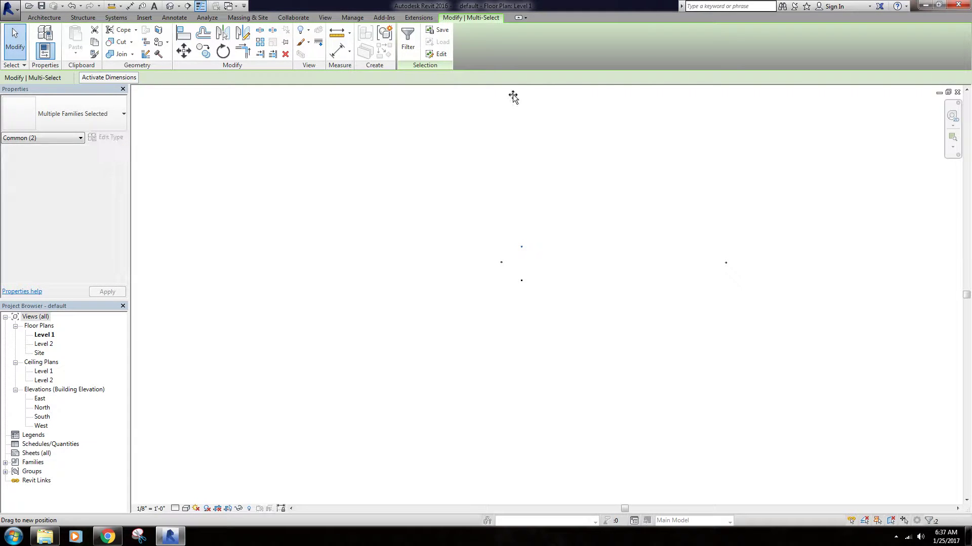
{"action": "left_click", "coordinate": [547, 222]}
{"action": "left_click", "coordinate": [523, 282]}
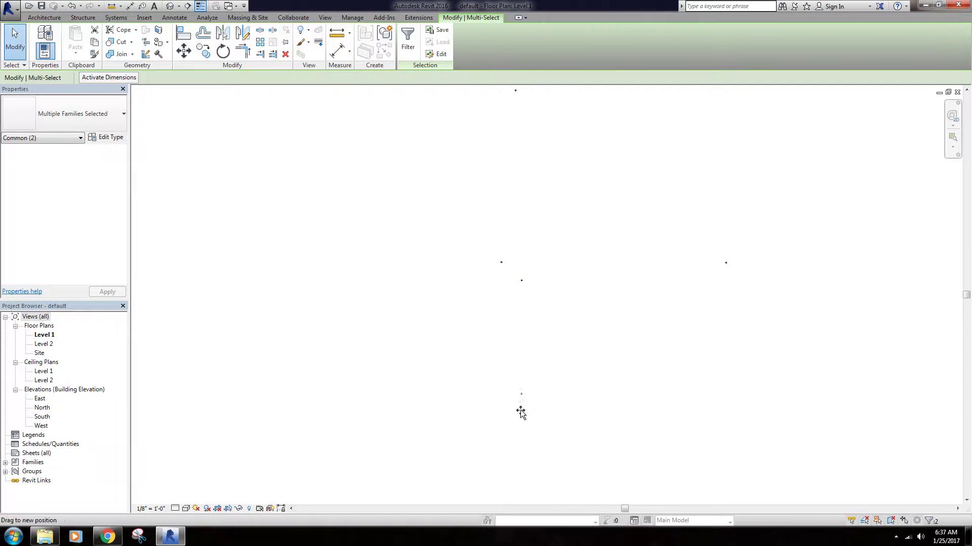
{"action": "left_click_drag", "start_coordinate": [465, 239], "coordinate": [541, 328]}
{"action": "left_click_drag", "start_coordinate": [502, 262], "coordinate": [207, 257]}
{"action": "mouse_move", "coordinate": [701, 234]}
{"action": "left_mouse_down"}
{"action": "mouse_move", "coordinate": [748, 294]}
{"action": "mouse_move", "coordinate": [877, 264]}
{"action": "left_mouse_up"}
{"action": "left_click", "coordinate": [835, 271]}
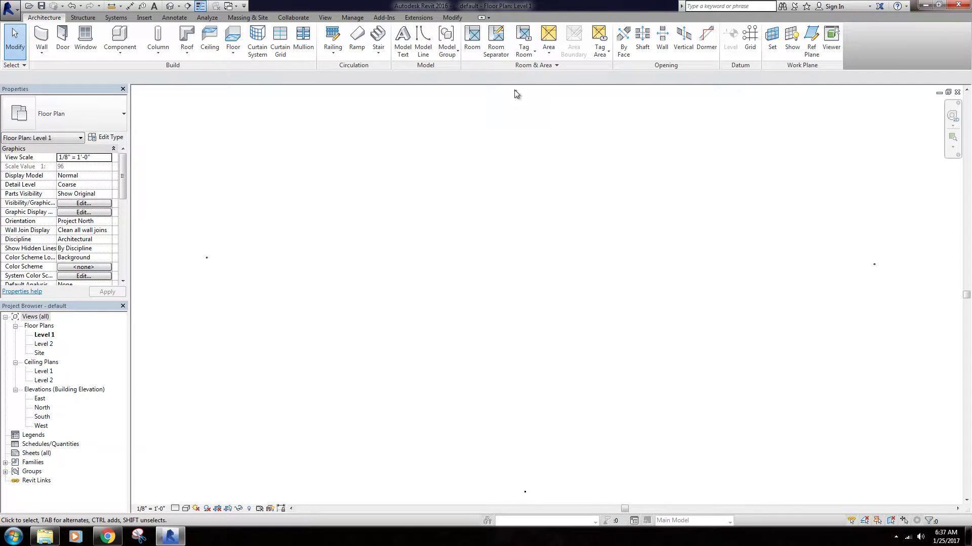
Check the spread North marker, then start a wall and browse the wall type list.
{"action": "scroll", "coordinate": [530, 252], "scroll_direction": "down", "scroll_amount": 1}
{"action": "left_click_drag", "start_coordinate": [507, 245], "coordinate": [581, 314]}
{"action": "left_click_drag", "start_coordinate": [503, 95], "coordinate": [607, 171]}
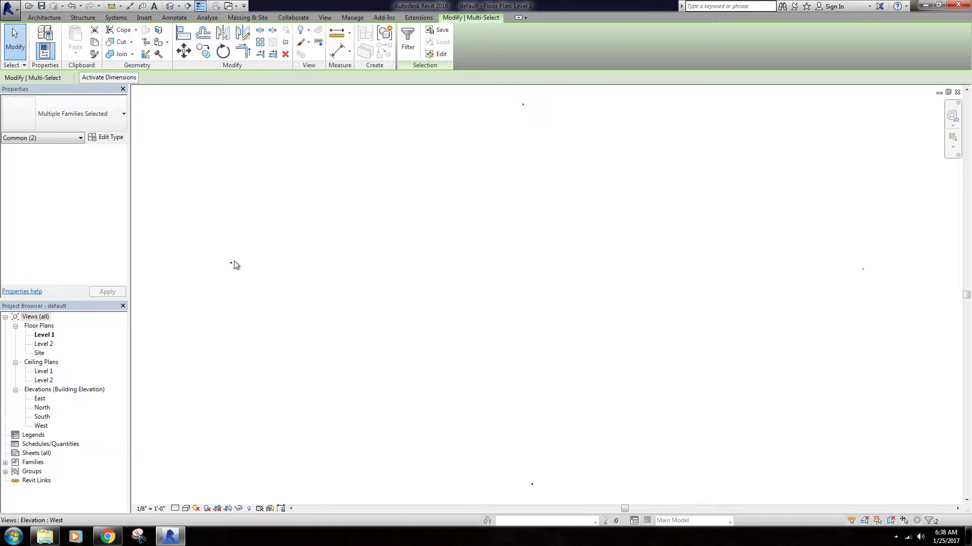
{"action": "left_click", "coordinate": [560, 305]}
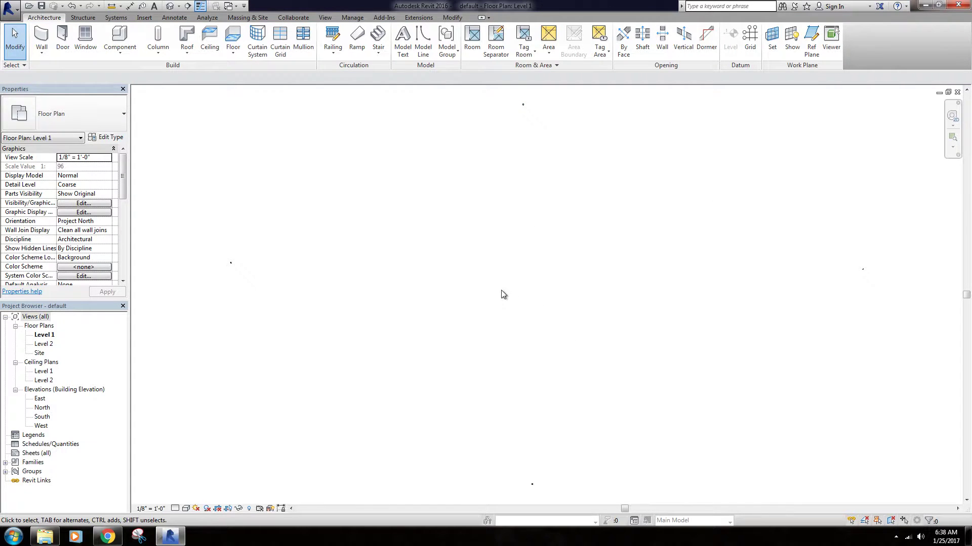
{"action": "middle_click_drag", "start_coordinate": [523, 250], "coordinate": [516, 245]}
{"action": "left_click", "coordinate": [42, 39]}
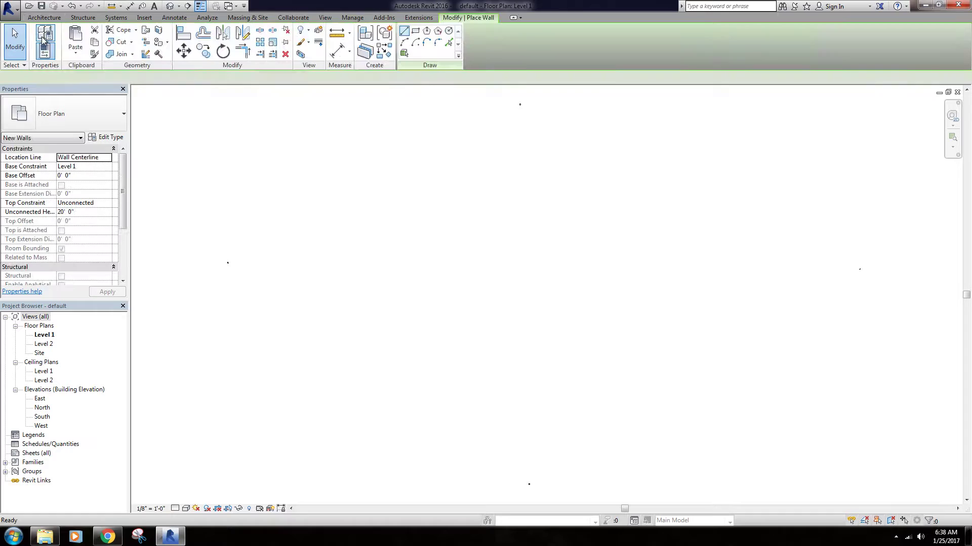
{"action": "left_click", "coordinate": [95, 120]}
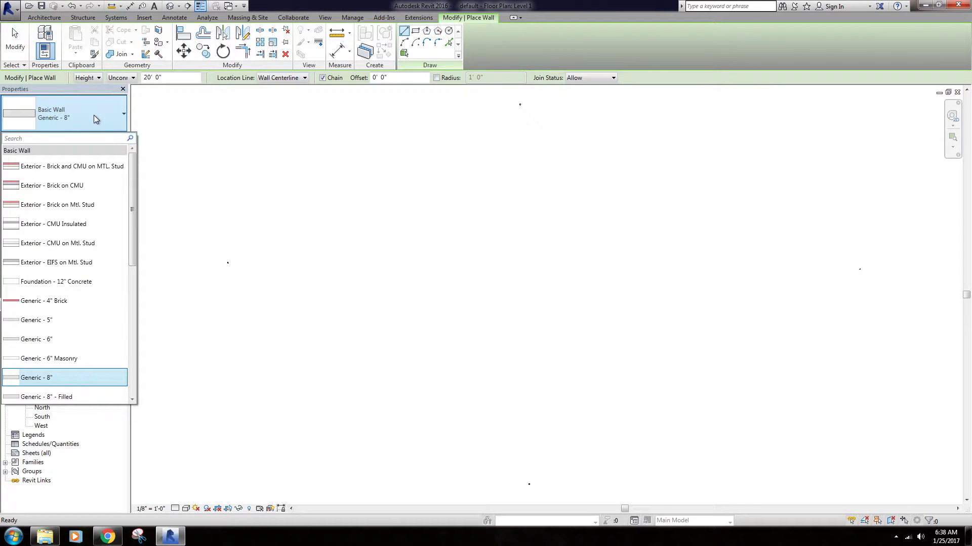
{"action": "mouse_move", "coordinate": [132, 171]}
{"action": "left_mouse_down"}
{"action": "mouse_move", "coordinate": [132, 285]}
{"action": "mouse_move", "coordinate": [133, 152]}
{"action": "left_mouse_up"}
Switch to component placement with the Desk 60" x 30" type after browsing component types.
{"action": "left_click", "coordinate": [61, 19]}
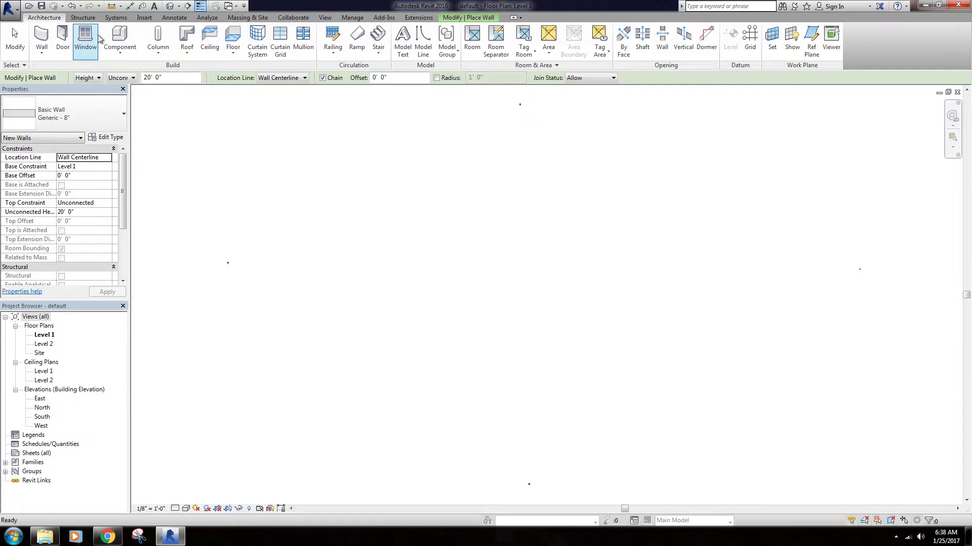
{"action": "left_click", "coordinate": [121, 38]}
{"action": "left_click", "coordinate": [102, 107]}
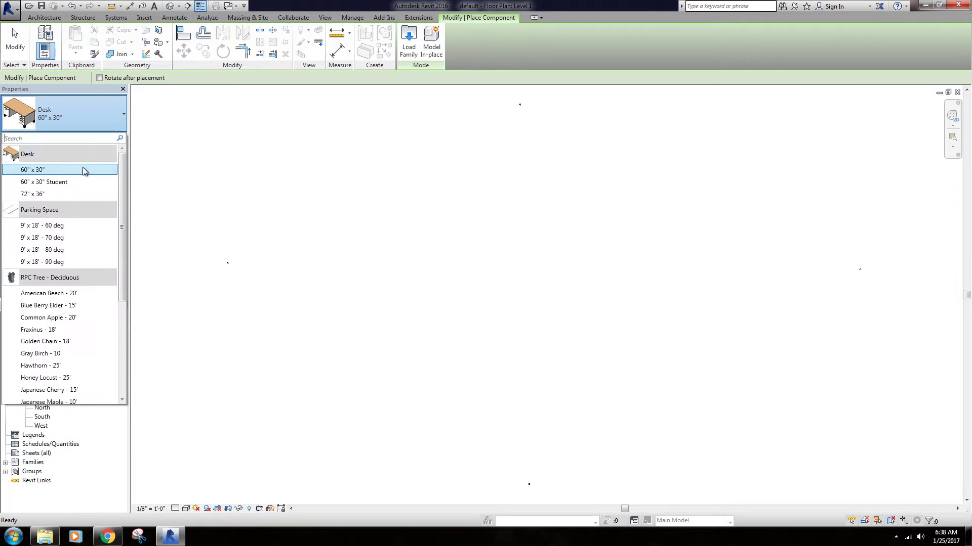
{"action": "scroll", "coordinate": [81, 202], "scroll_direction": "down", "scroll_amount": 5}
{"action": "scroll", "coordinate": [80, 217], "scroll_direction": "up", "scroll_amount": 5}
{"action": "left_click", "coordinate": [101, 122]}
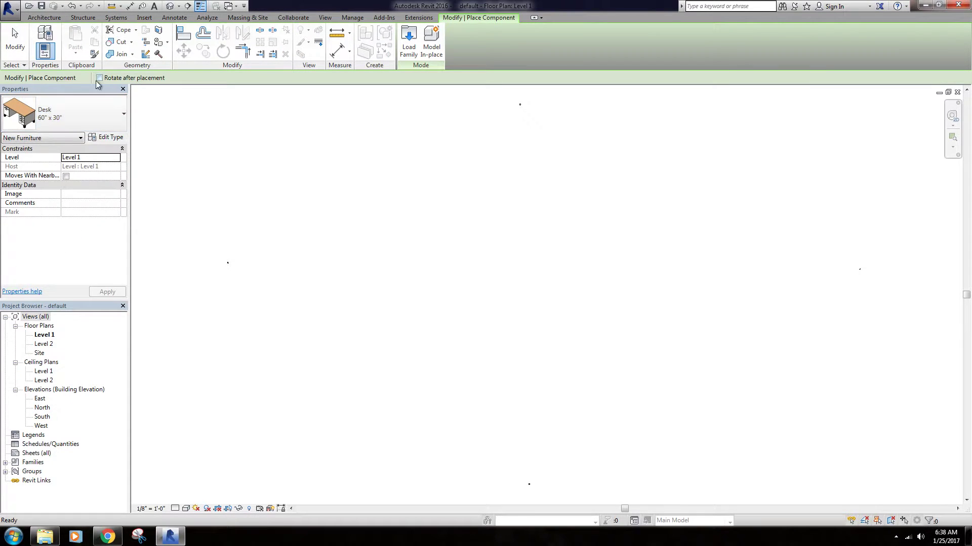
{"action": "left_click", "coordinate": [44, 18]}
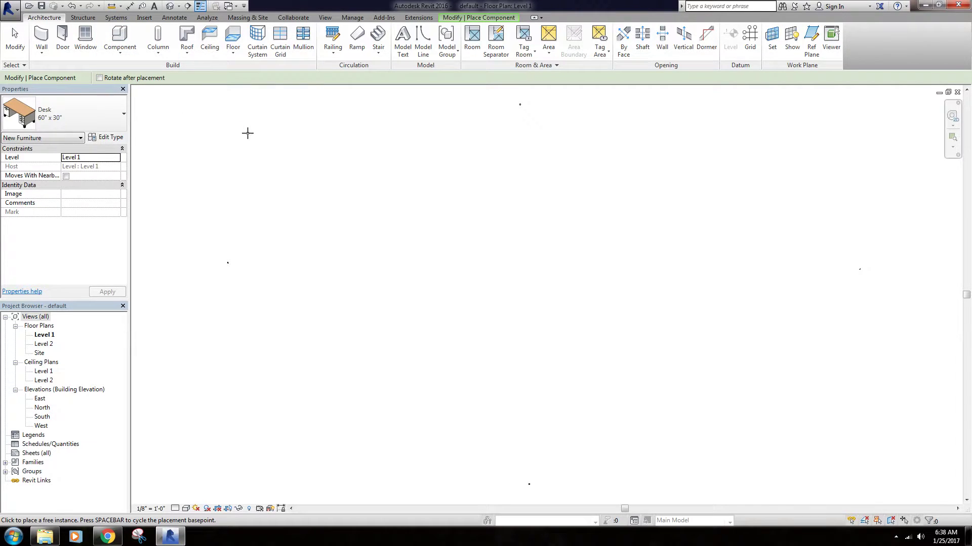
Draw a short vertical Generic - 8" wall.
{"action": "left_click", "coordinate": [41, 38]}
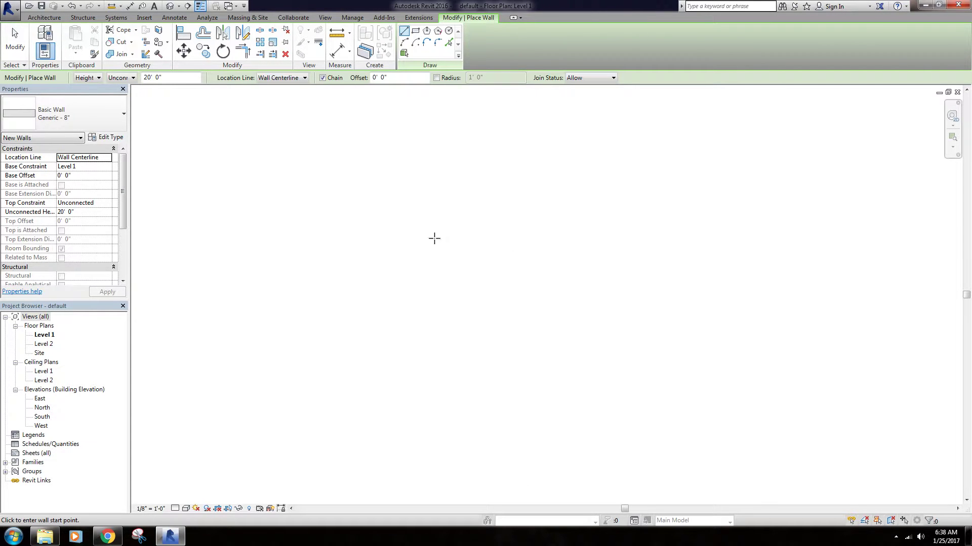
{"action": "left_click", "coordinate": [447, 198]}
{"action": "left_click", "coordinate": [448, 258]}
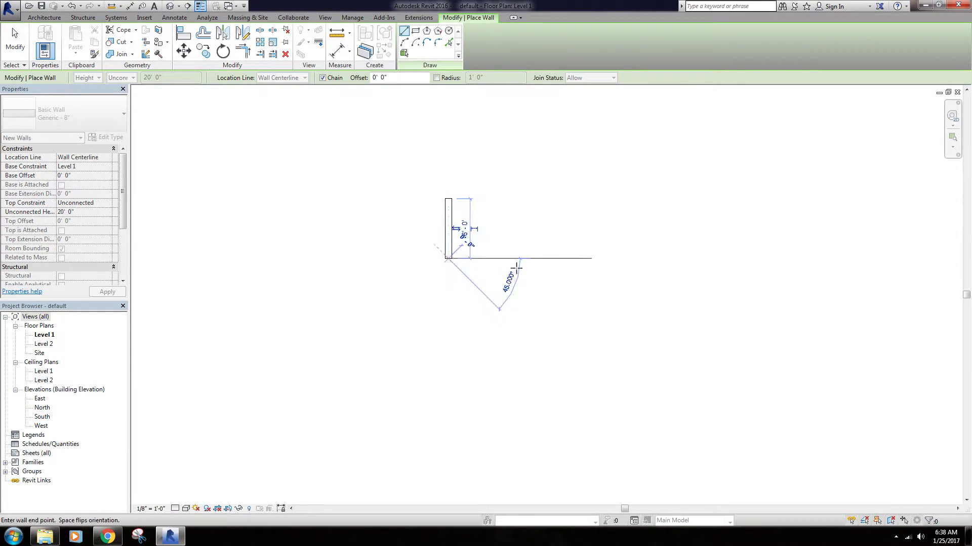
{"action": "key", "text": "Escape"}
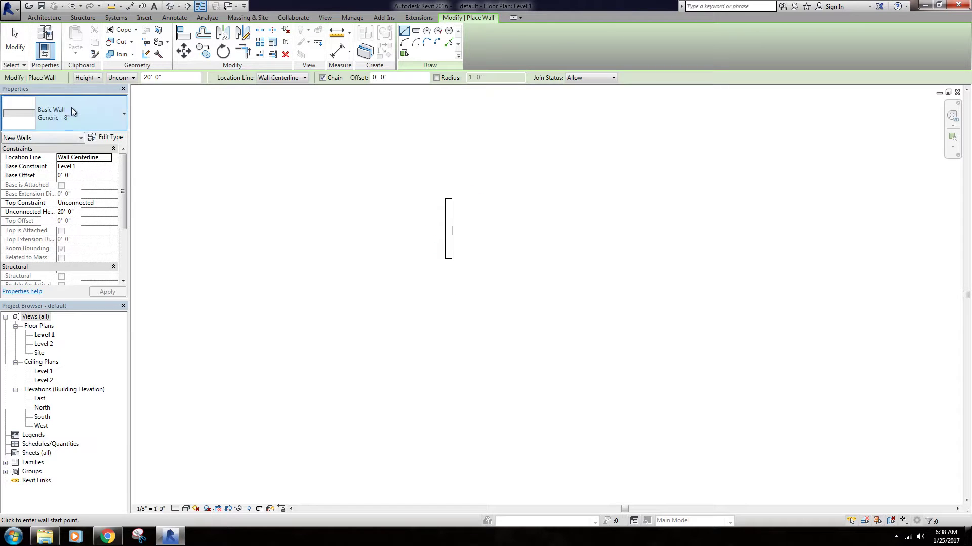
Draw an Exterior - Brick on Mtl. Stud wall beside it, then scroll the wall types toward curtain walls.
{"action": "left_click", "coordinate": [84, 116]}
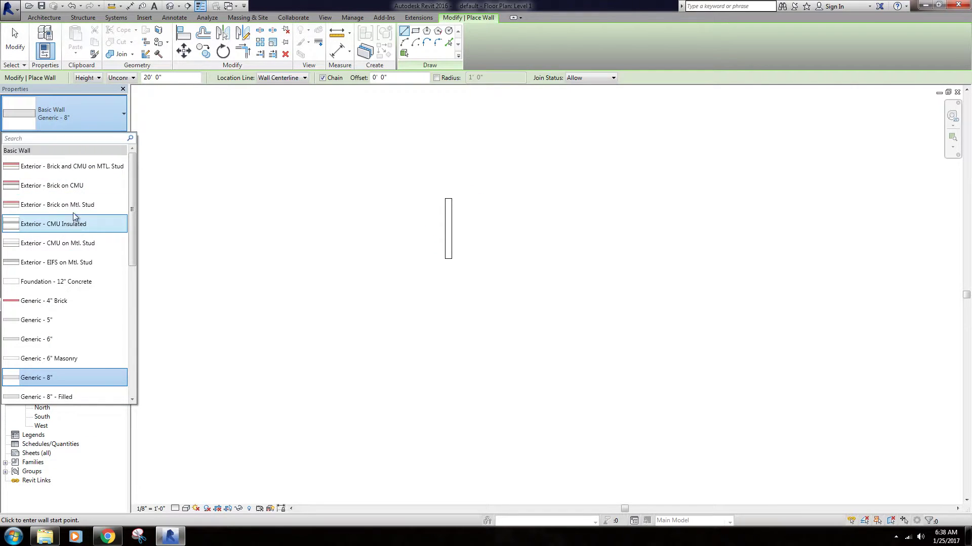
{"action": "key", "text": "Escape"}
{"action": "left_click", "coordinate": [498, 199]}
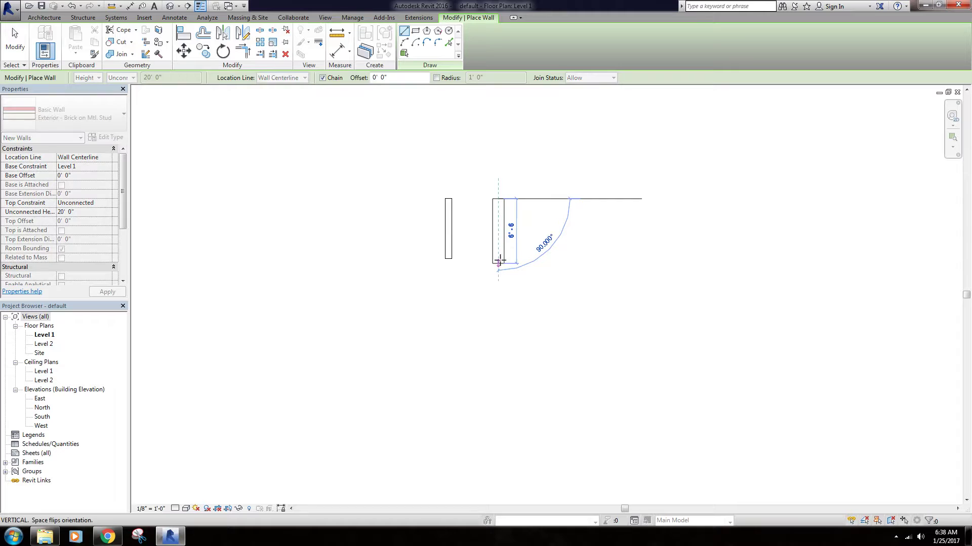
{"action": "left_click", "coordinate": [498, 258]}
{"action": "key", "text": "Escape"}
{"action": "left_click", "coordinate": [85, 115]}
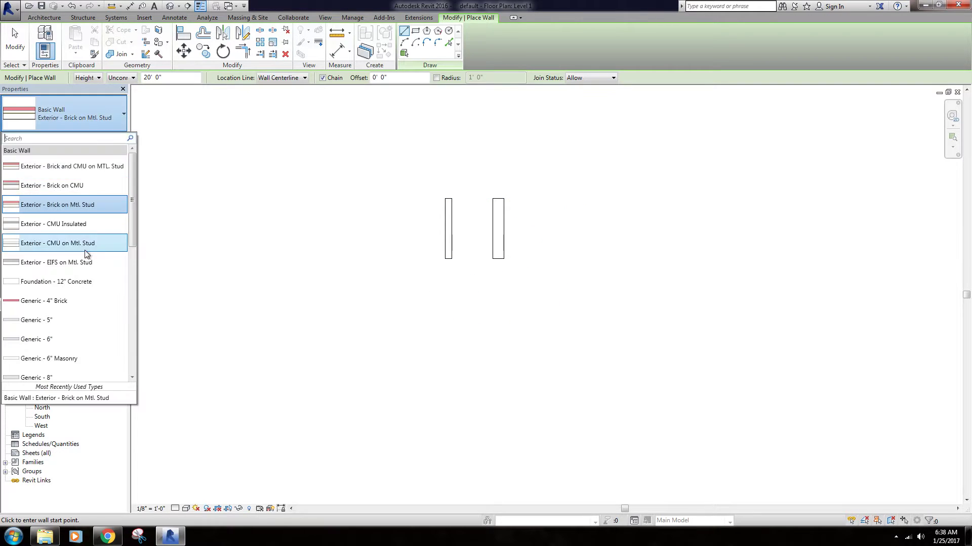
{"action": "scroll", "coordinate": [76, 263], "scroll_direction": "down", "scroll_amount": 2}
{"action": "scroll", "coordinate": [72, 273], "scroll_direction": "down", "scroll_amount": 5}
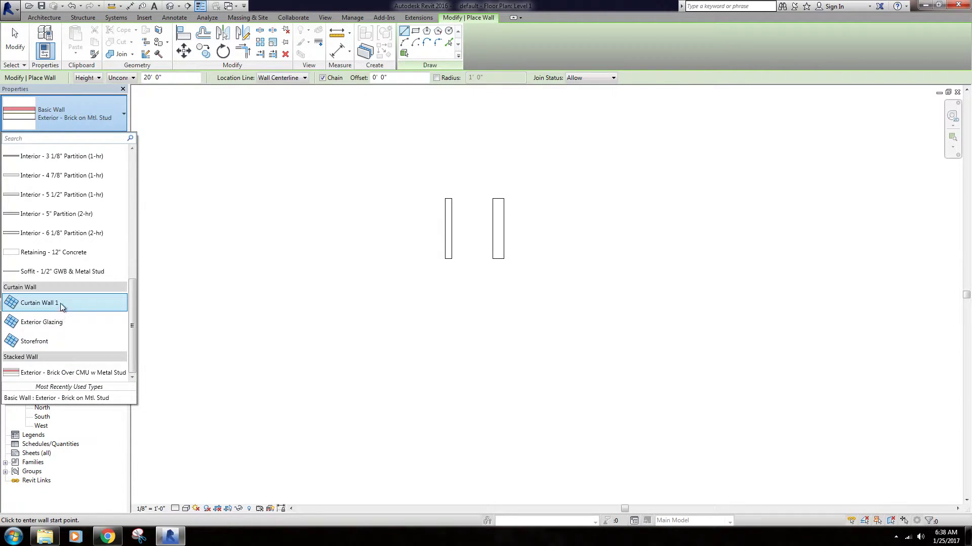
Draw a Storefront curtain wall to the right of the brick wall.
{"action": "left_click", "coordinate": [60, 341]}
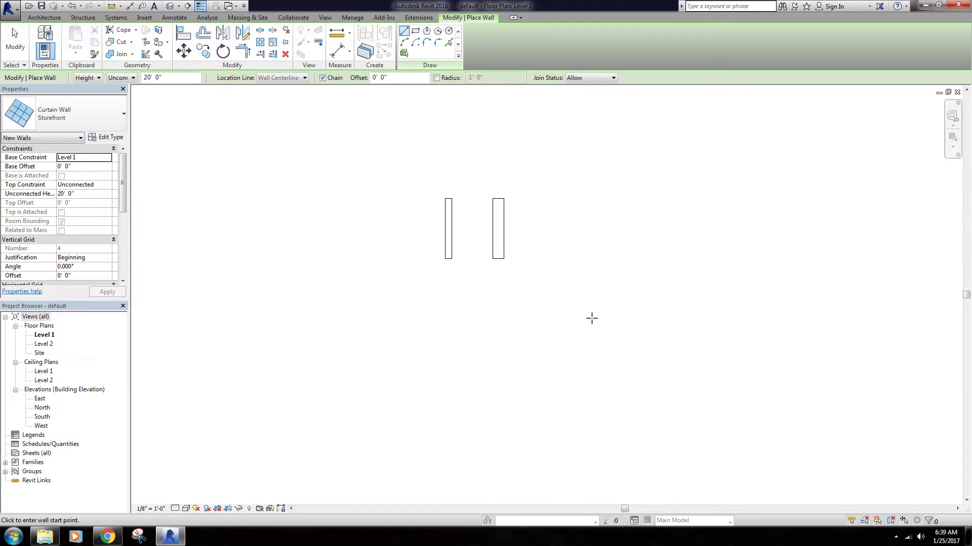
{"action": "left_click", "coordinate": [554, 199]}
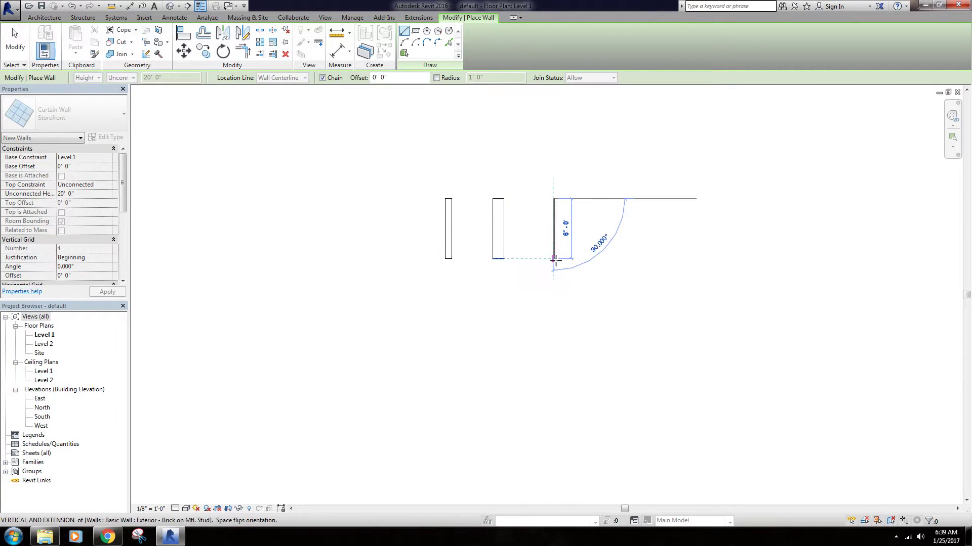
{"action": "left_click", "coordinate": [484, 283]}
{"action": "key", "text": "Escape"}
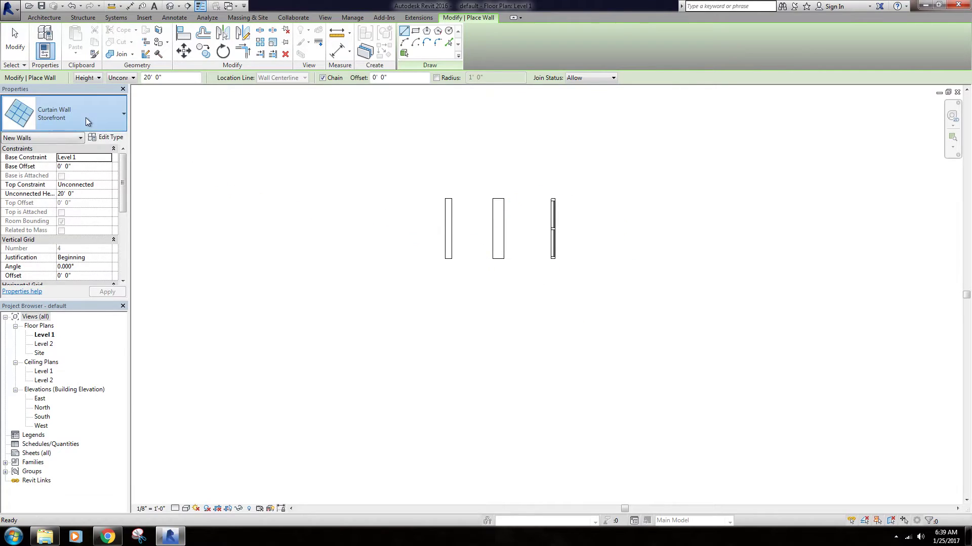
Draw a 6'-0" Curtain Wall 1 wall right of the storefront and check it.
{"action": "left_click", "coordinate": [86, 117]}
{"action": "left_click", "coordinate": [68, 291]}
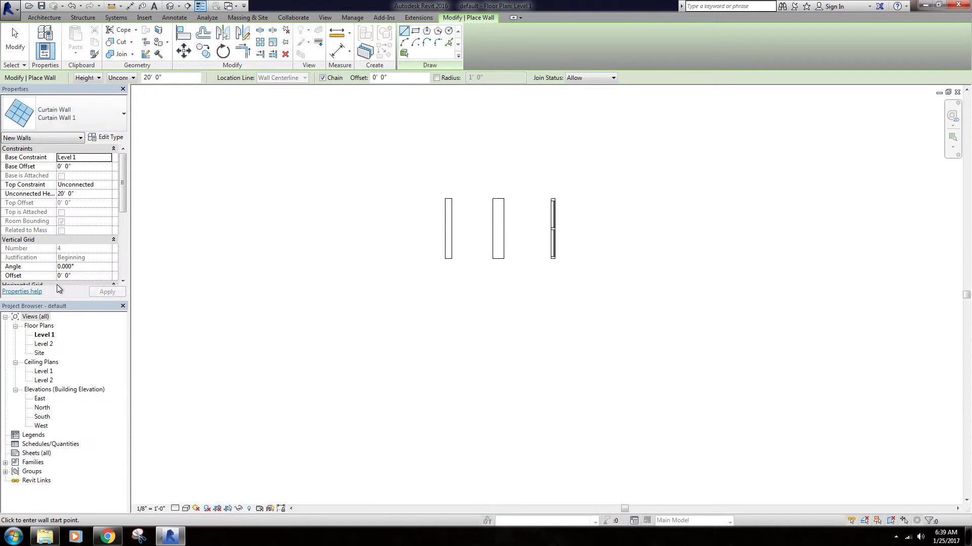
{"action": "left_click", "coordinate": [604, 199]}
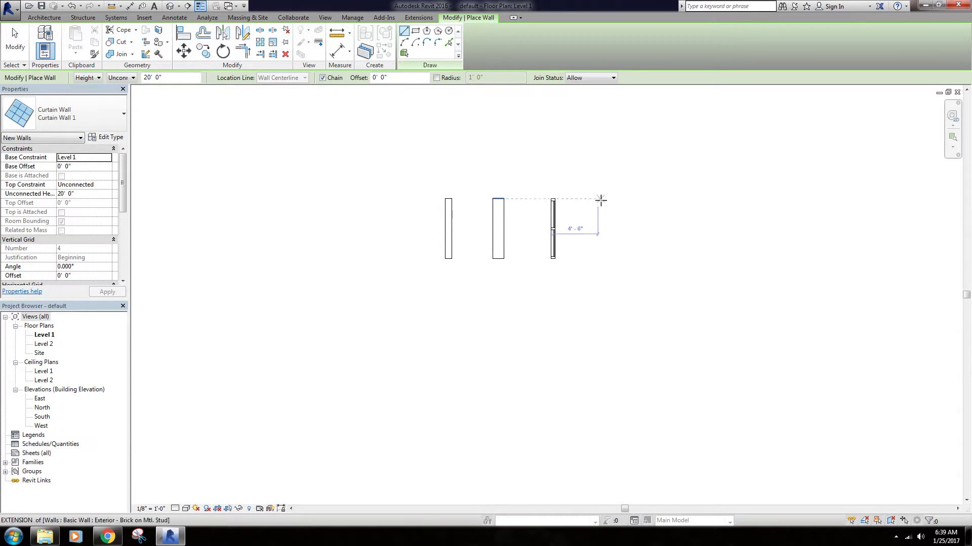
{"action": "left_click", "coordinate": [603, 259]}
{"action": "key", "text": "Escape"}
{"action": "key", "text": "Escape"}
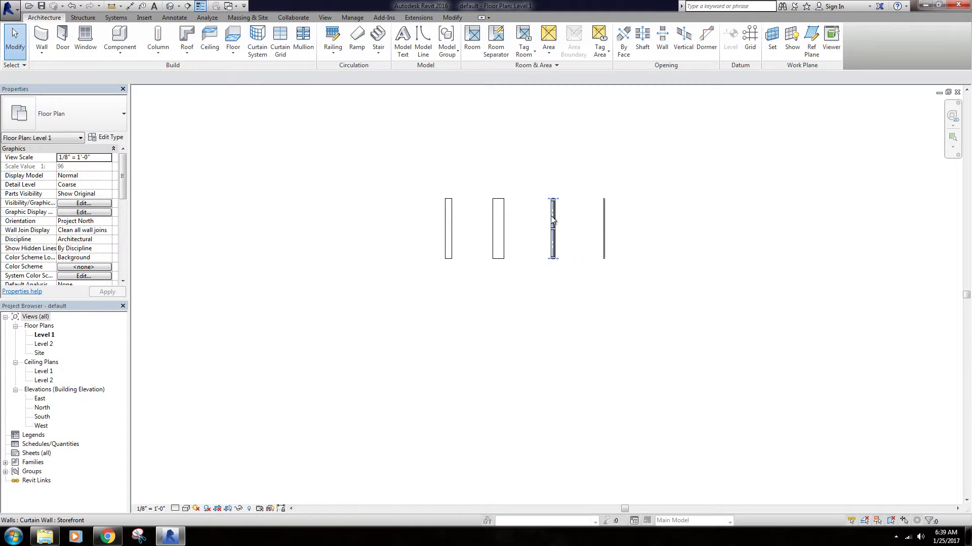
{"action": "left_click", "coordinate": [553, 221]}
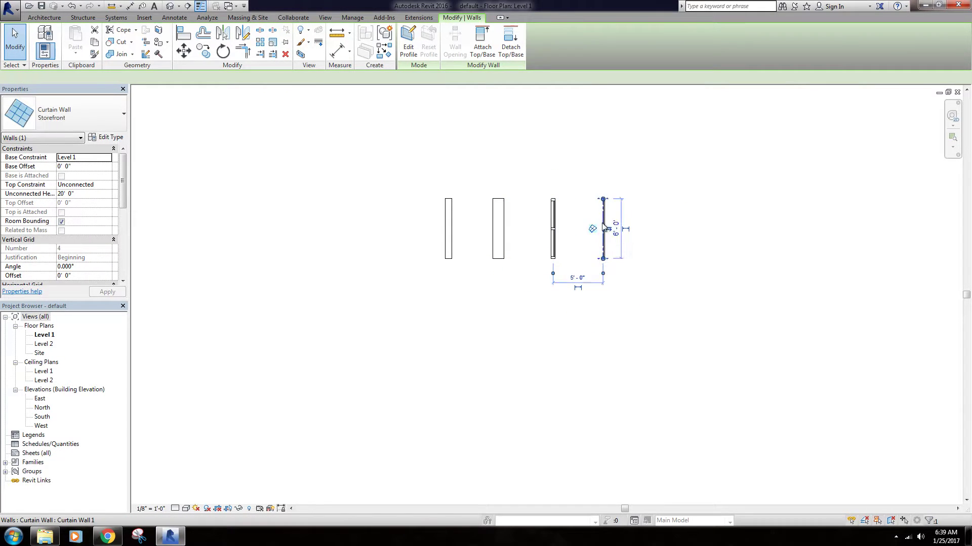
{"action": "left_click", "coordinate": [488, 306]}
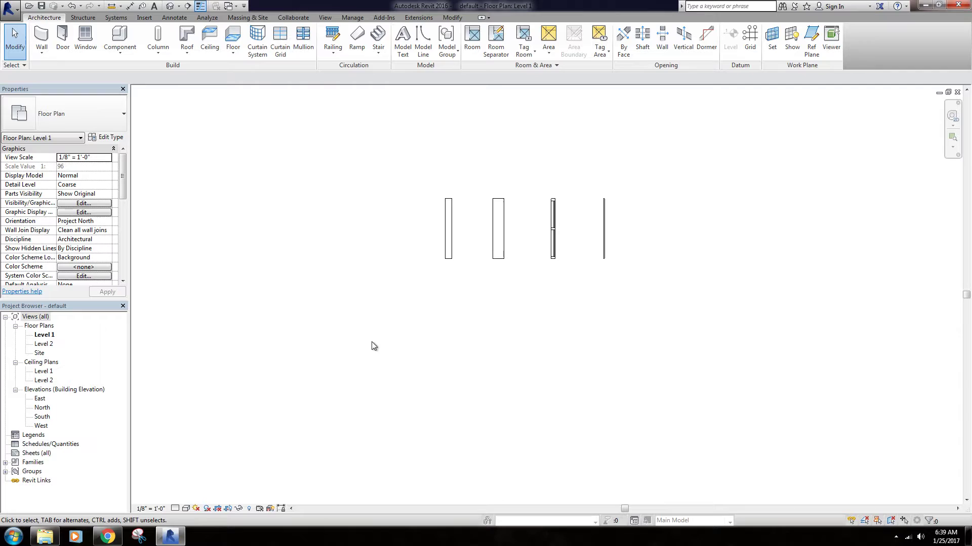
{"action": "middle_click_drag", "start_coordinate": [393, 315], "coordinate": [382, 319]}
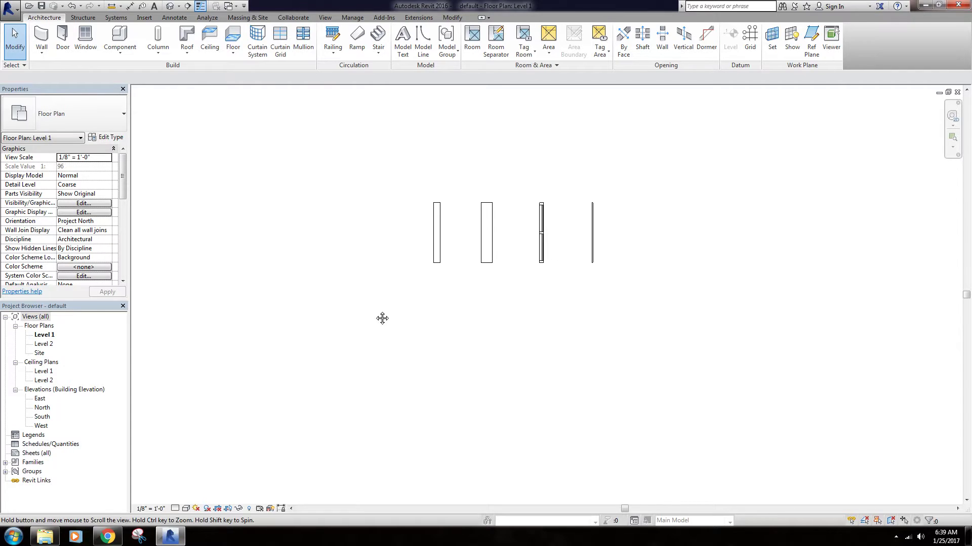
{"action": "left_click", "coordinate": [63, 39]}
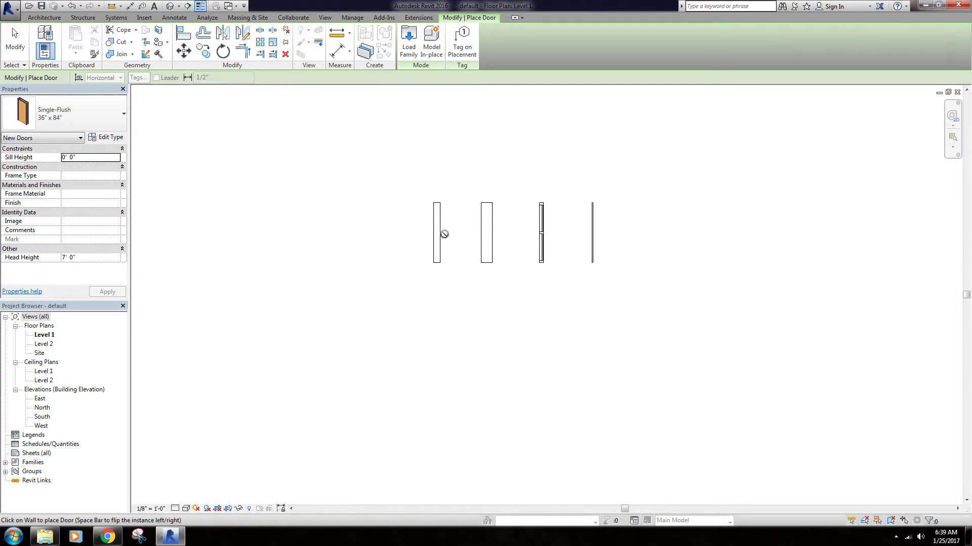
{"action": "right_click", "coordinate": [167, 111]}
{"action": "left_click", "coordinate": [206, 124]}
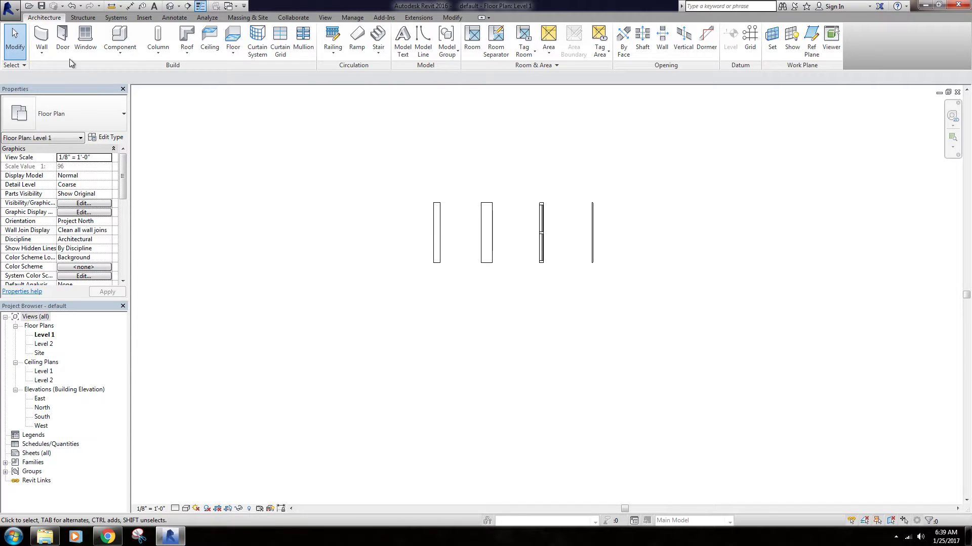
{"action": "left_click", "coordinate": [87, 44]}
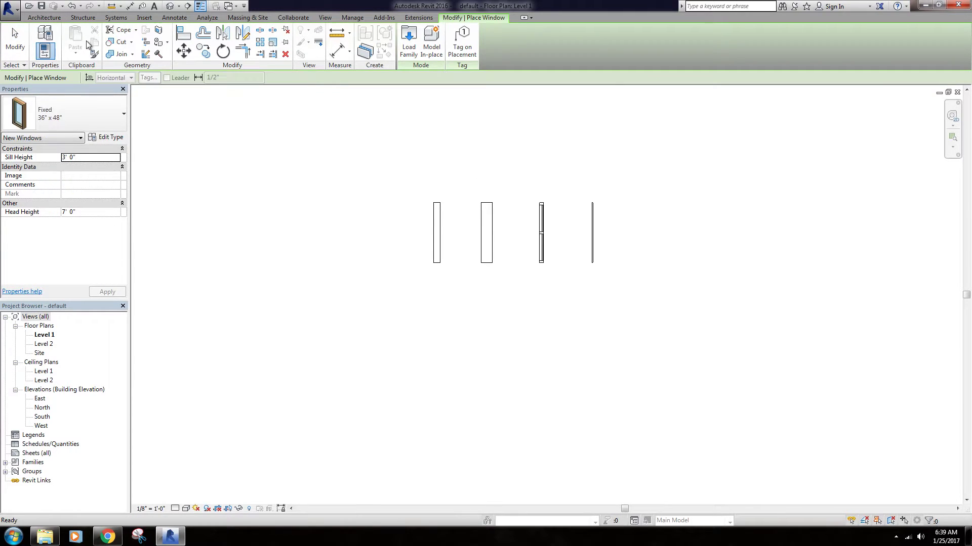
{"action": "right_click", "coordinate": [294, 197]}
{"action": "left_click", "coordinate": [317, 202]}
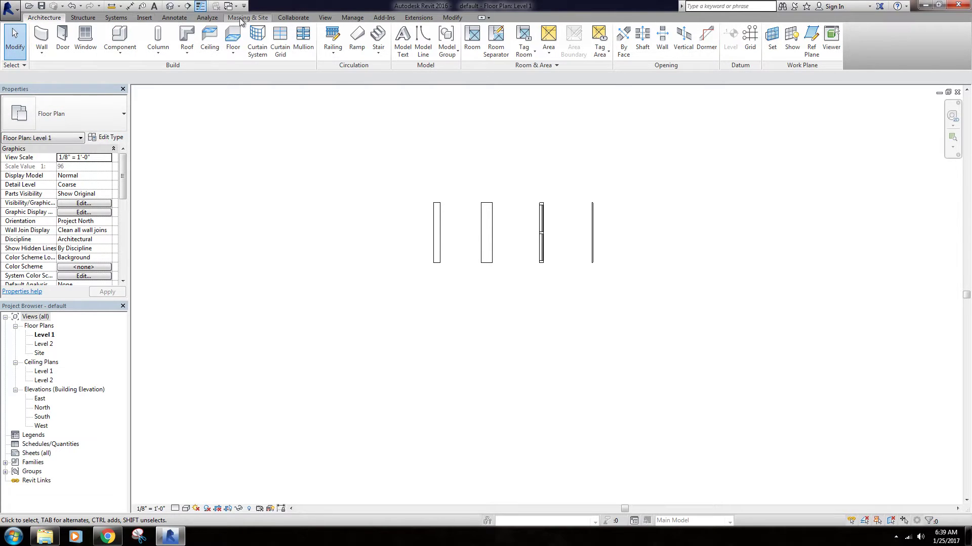
{"action": "left_click", "coordinate": [346, 19]}
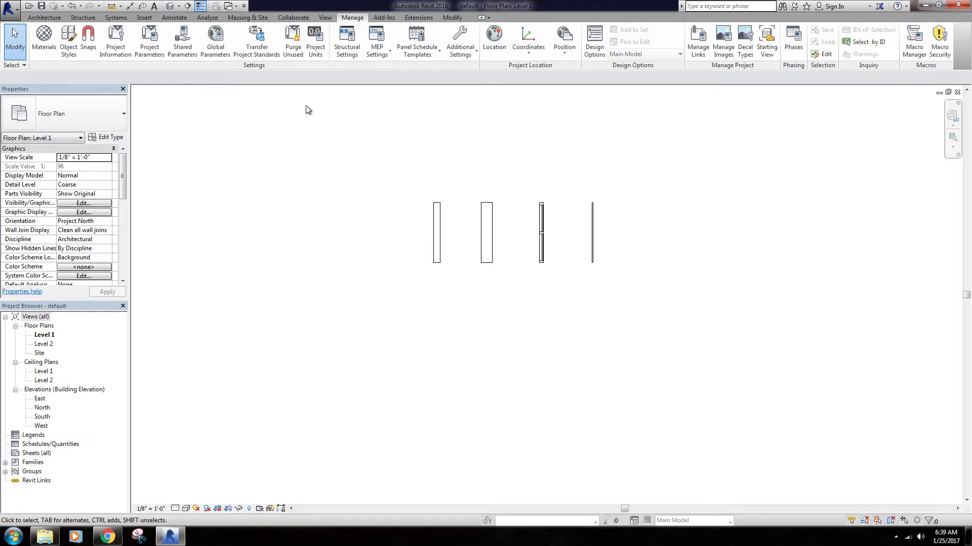
{"action": "left_click", "coordinate": [293, 45]}
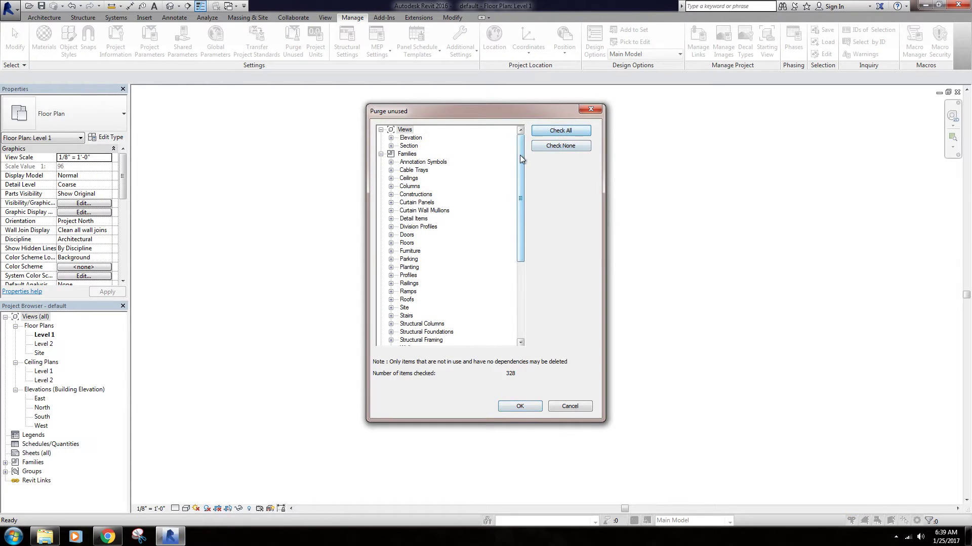
{"action": "scroll", "coordinate": [518, 214], "scroll_direction": "down", "scroll_amount": 4}
{"action": "scroll", "coordinate": [518, 214], "scroll_direction": "down", "scroll_amount": 2}
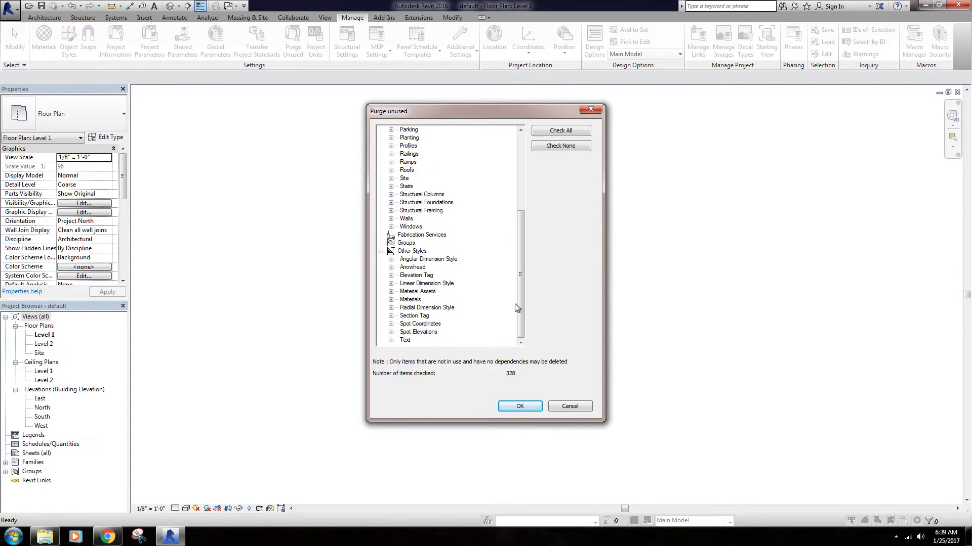
{"action": "scroll", "coordinate": [524, 283], "scroll_direction": "up", "scroll_amount": 5}
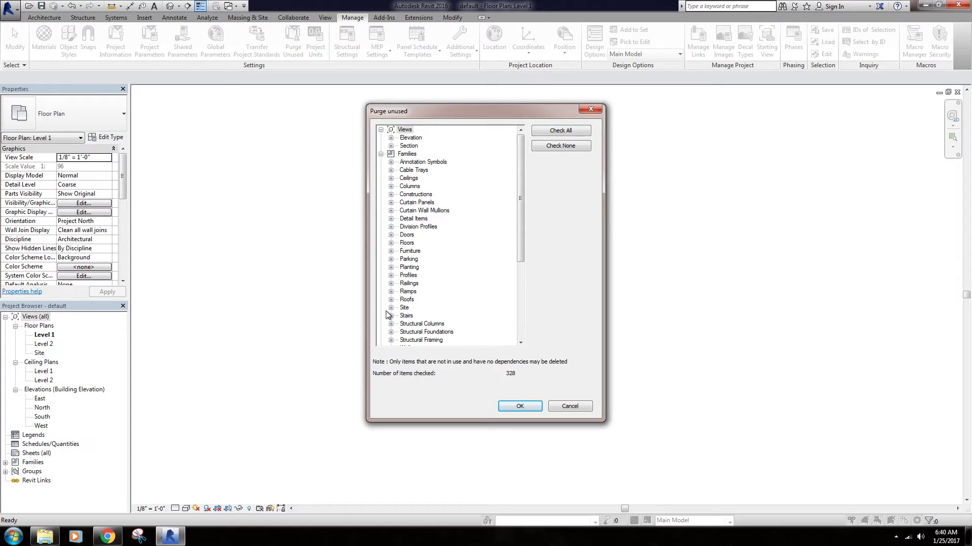
{"action": "scroll", "coordinate": [520, 212], "scroll_direction": "down", "scroll_amount": 6}
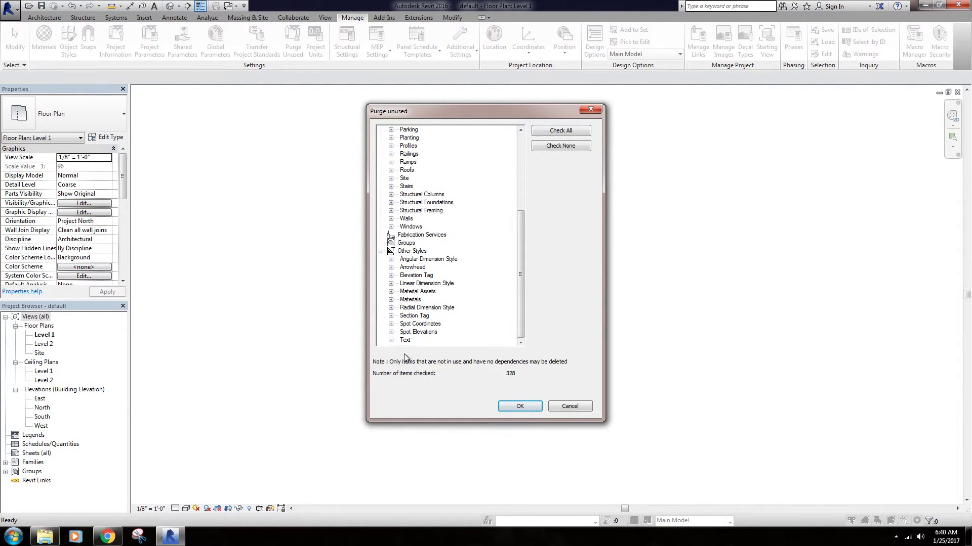
{"action": "left_click", "coordinate": [390, 267]}
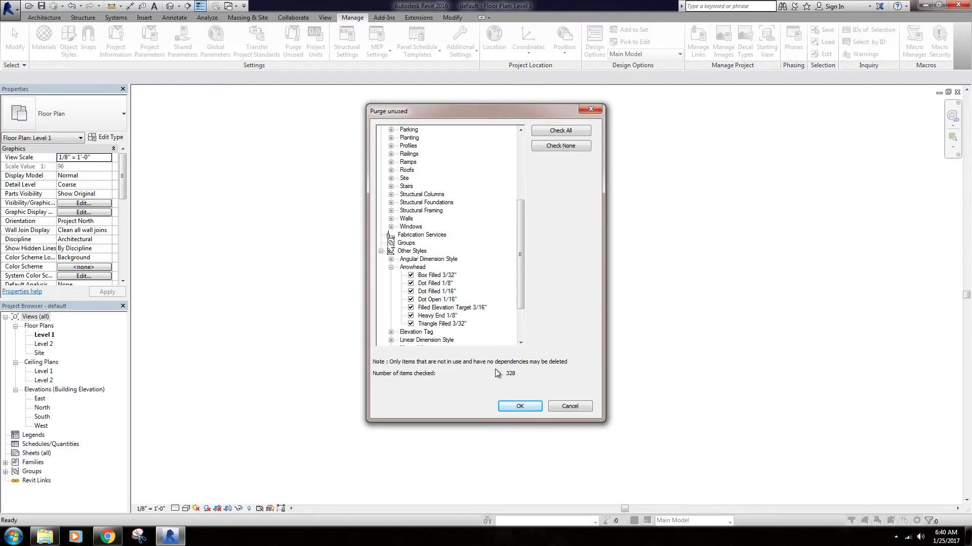
{"action": "left_click", "coordinate": [574, 406]}
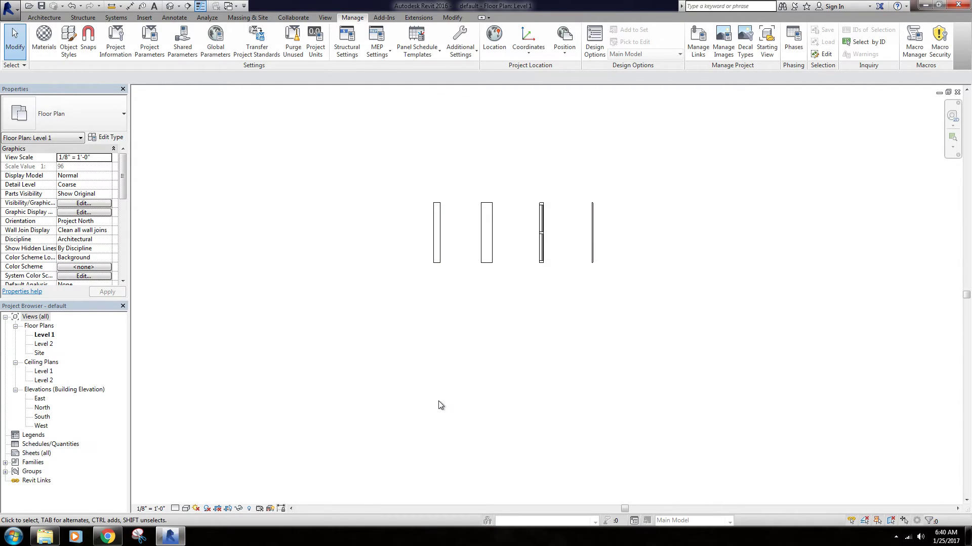
{"action": "left_click", "coordinate": [44, 17]}
{"action": "left_click", "coordinate": [15, 41]}
{"action": "left_click", "coordinate": [87, 123]}
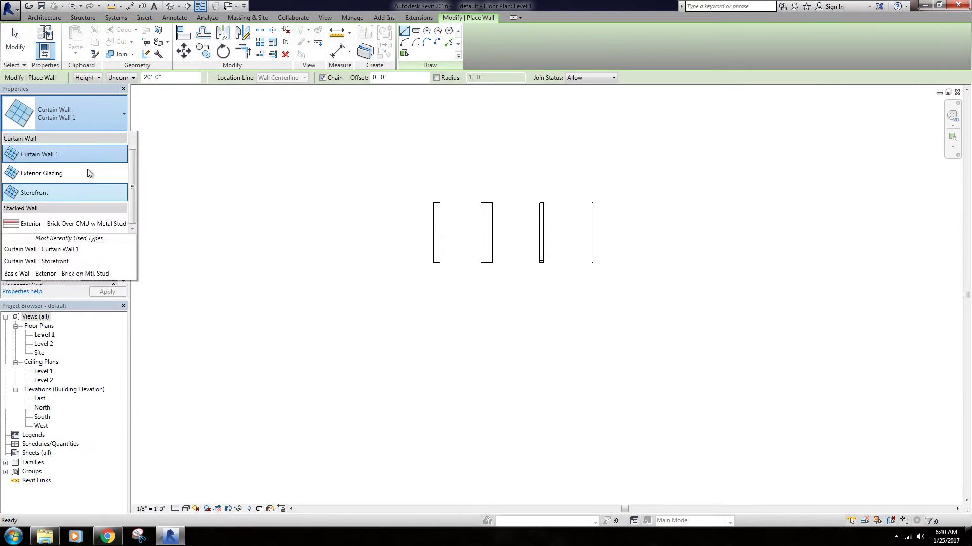
{"action": "scroll", "coordinate": [83, 182], "scroll_direction": "up", "scroll_amount": 10}
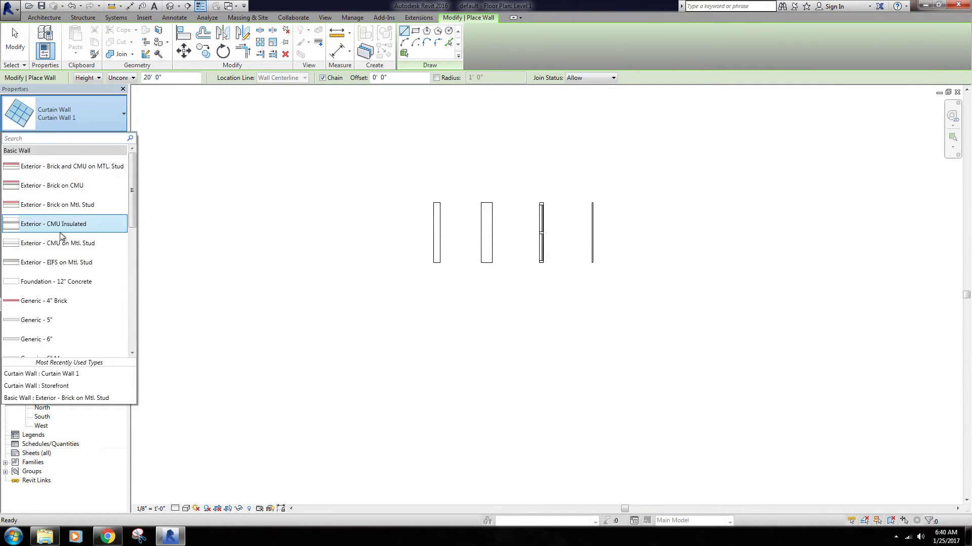
{"action": "scroll", "coordinate": [74, 227], "scroll_direction": "down", "scroll_amount": 5}
{"action": "scroll", "coordinate": [78, 232], "scroll_direction": "up", "scroll_amount": 3}
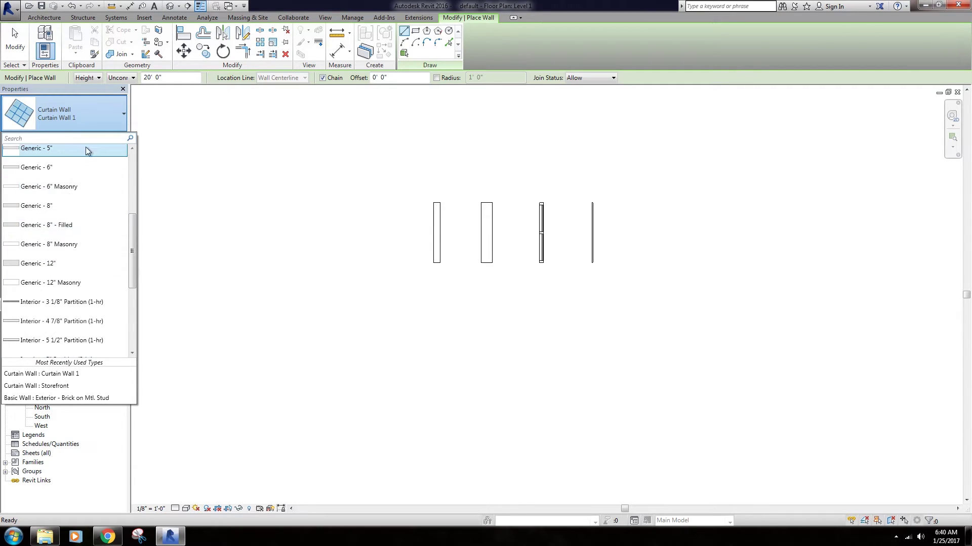
{"action": "scroll", "coordinate": [74, 245], "scroll_direction": "up", "scroll_amount": 3}
{"action": "scroll", "coordinate": [76, 314], "scroll_direction": "down", "scroll_amount": 5}
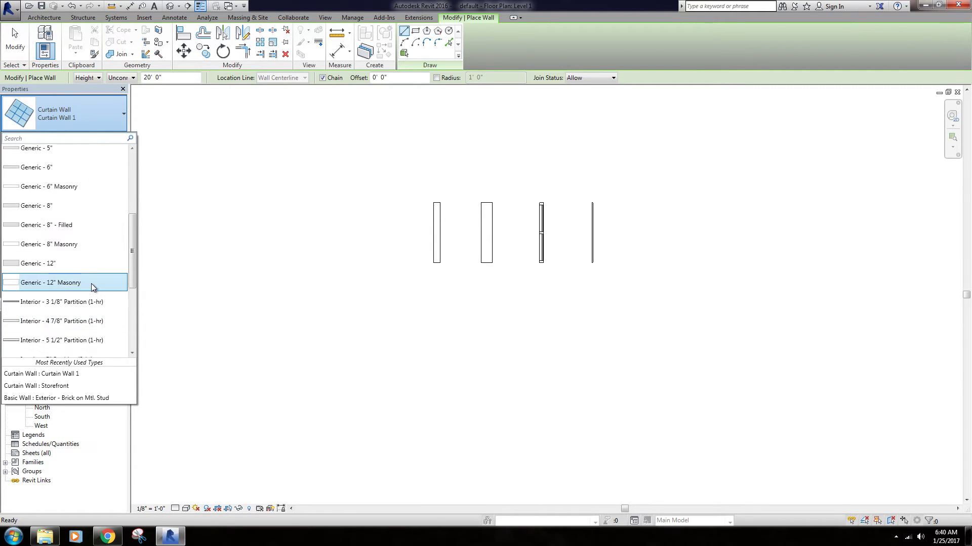
{"action": "left_click", "coordinate": [93, 121]}
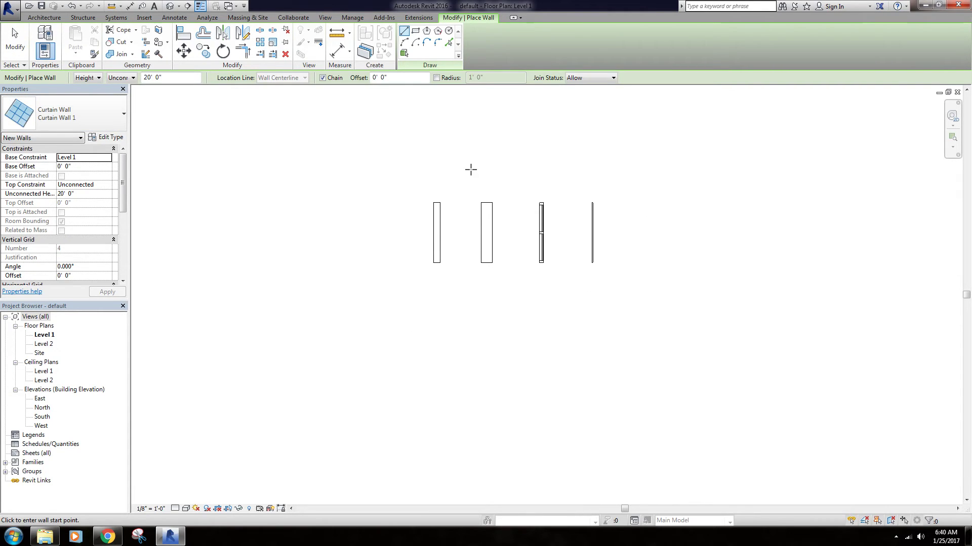
{"action": "right_click", "coordinate": [489, 162]}
{"action": "left_click", "coordinate": [501, 168]}
{"action": "right_click", "coordinate": [507, 163]}
{"action": "left_click", "coordinate": [518, 170]}
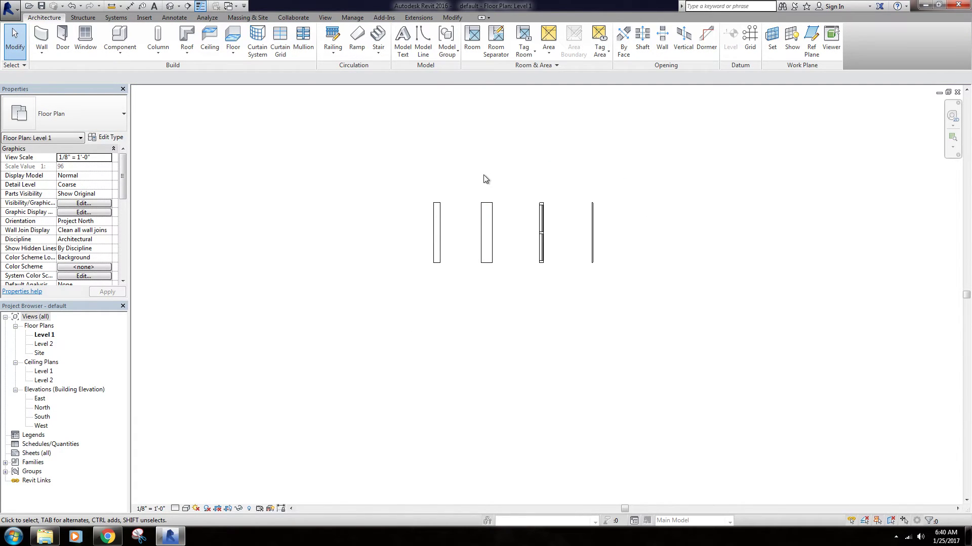